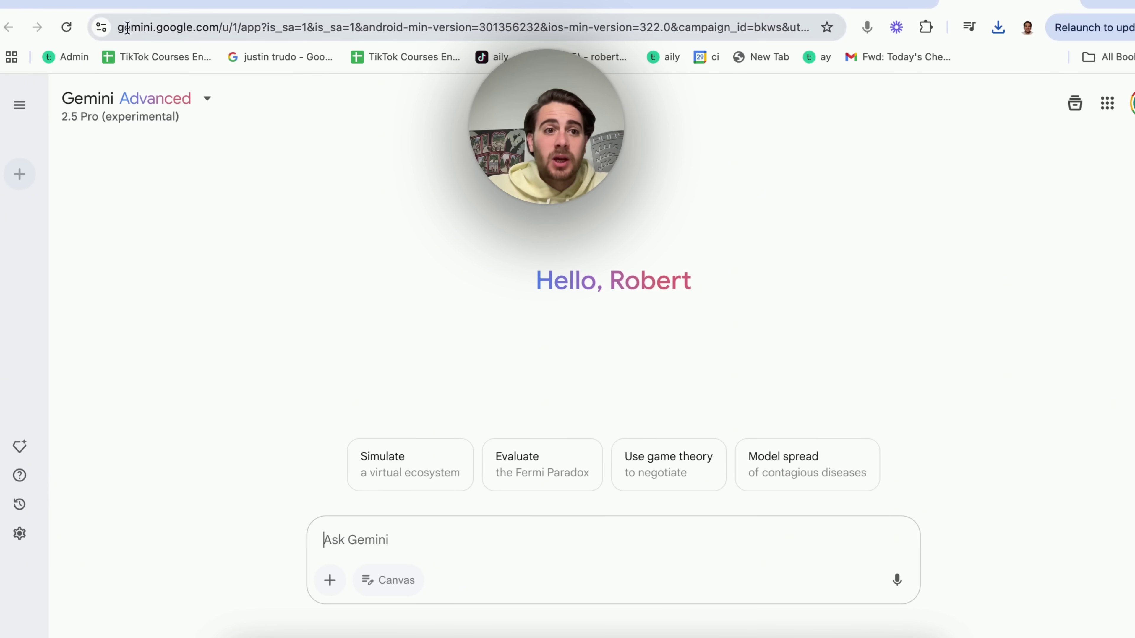
Browse the Gemini model list, try 2.0 Flash, then settle on 2.5 Pro (experimental)
drag(128, 27, 282, 29)
click(160, 105)
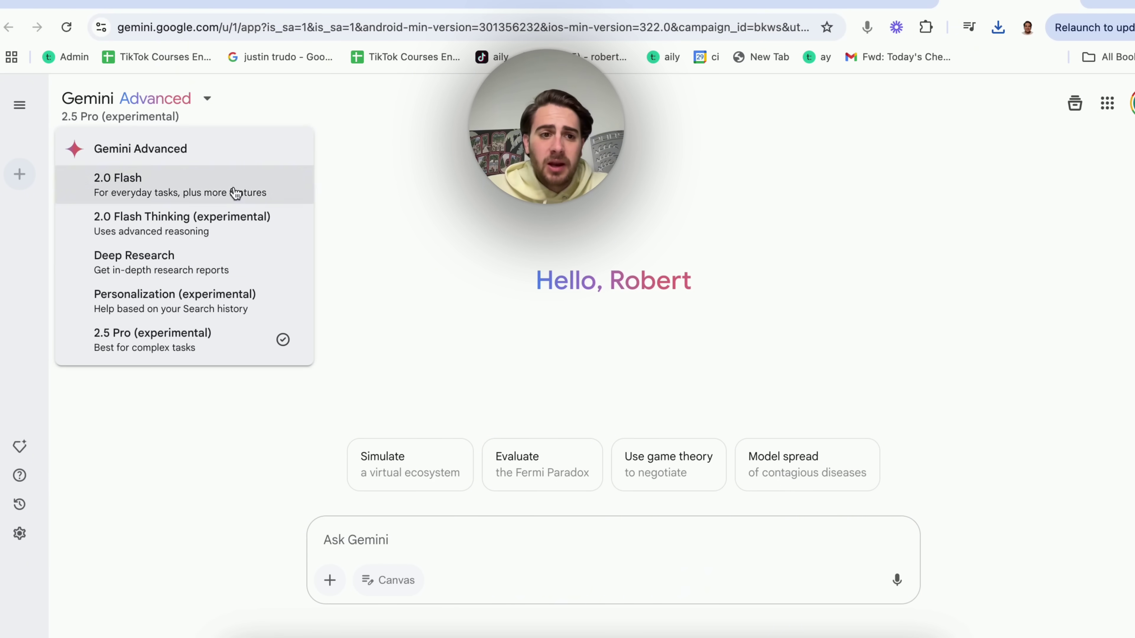
click(224, 356)
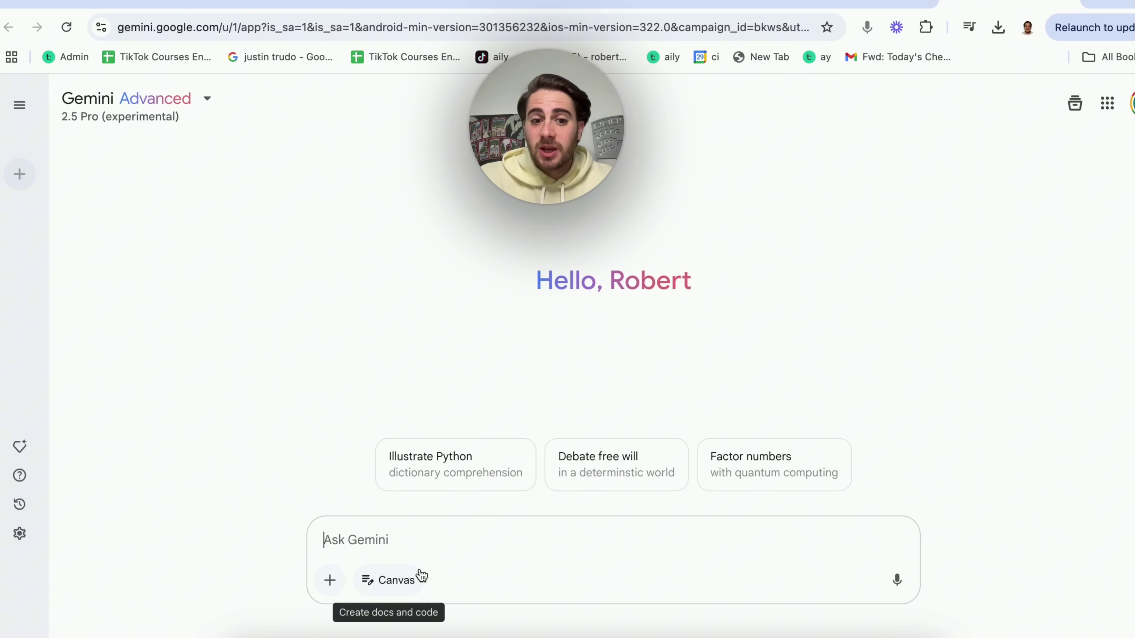
click(206, 105)
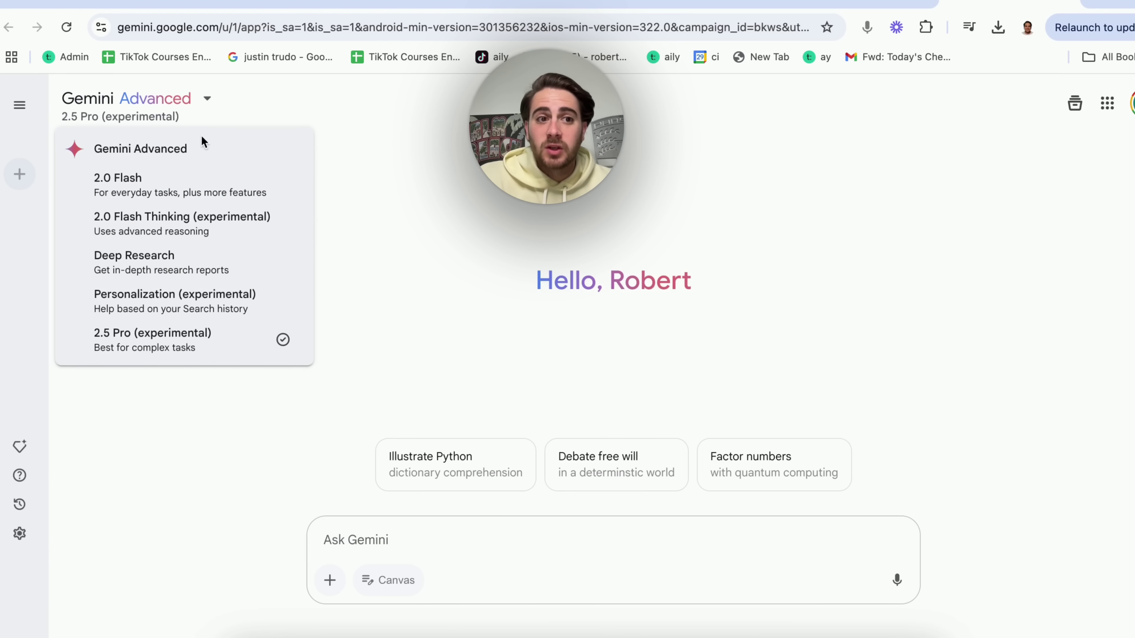
click(192, 201)
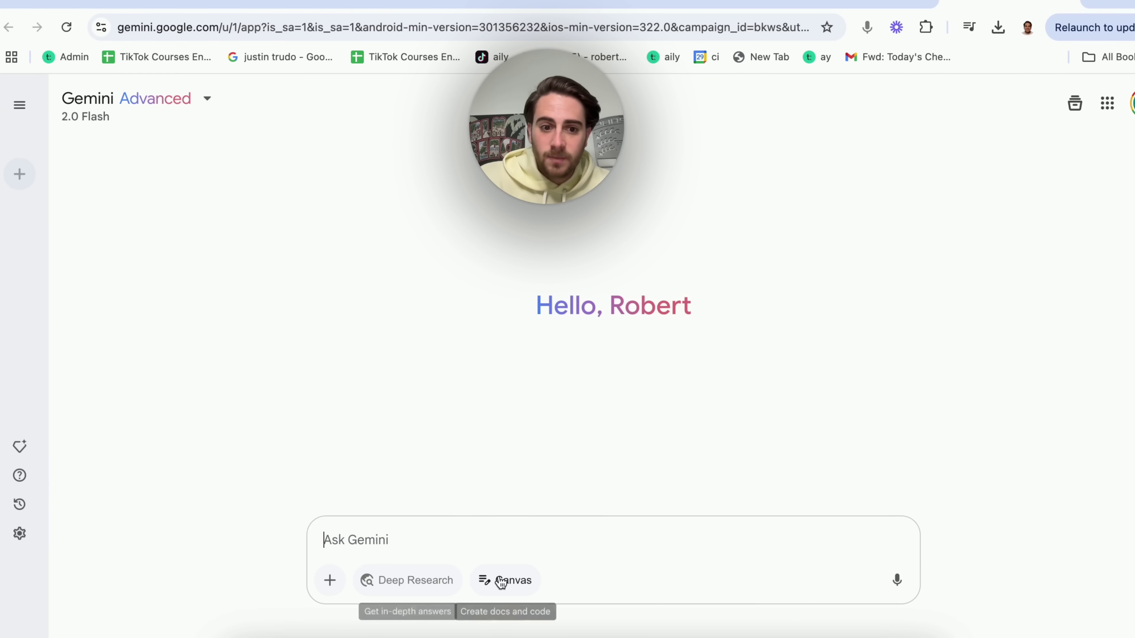
click(169, 109)
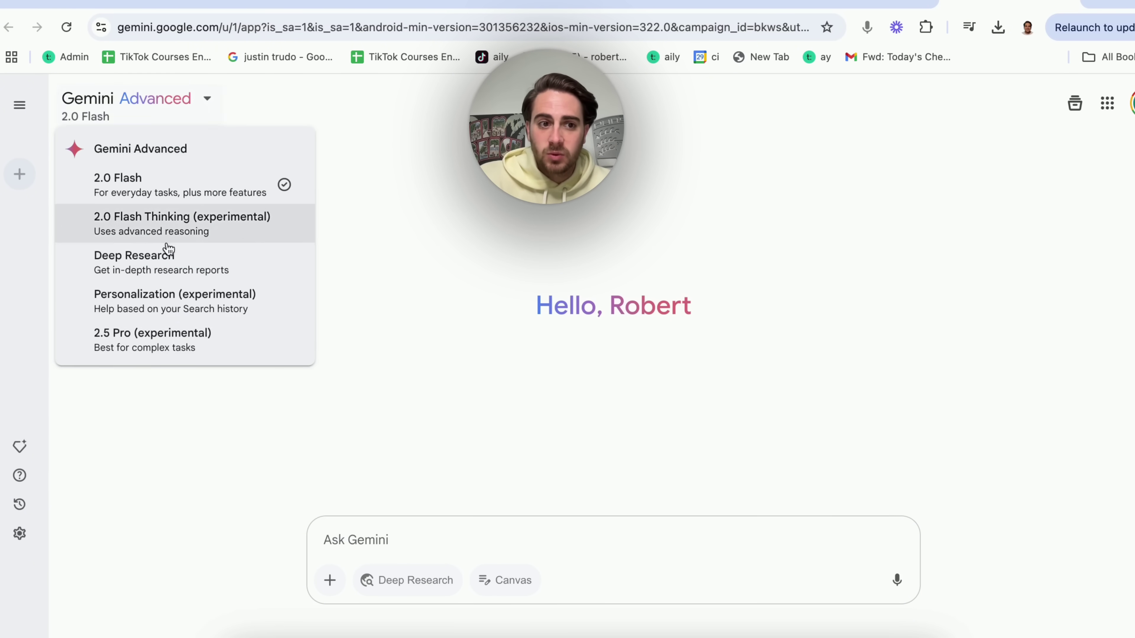
click(179, 347)
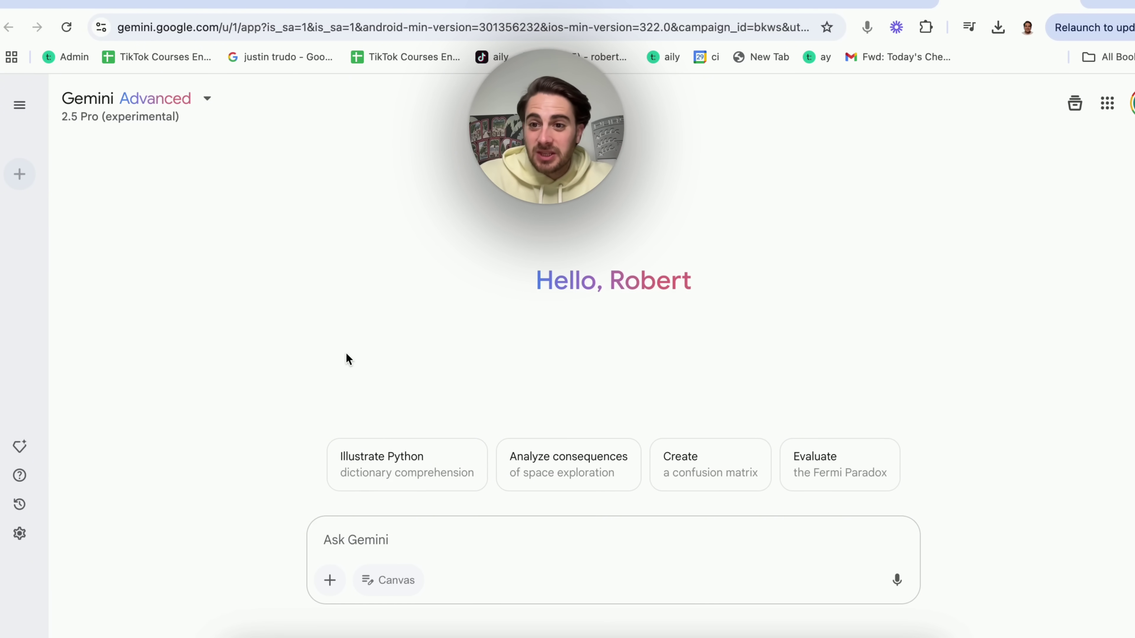
With Canvas enabled, ask Gemini to 'please code me a landing page for my ai agency'
click(399, 581)
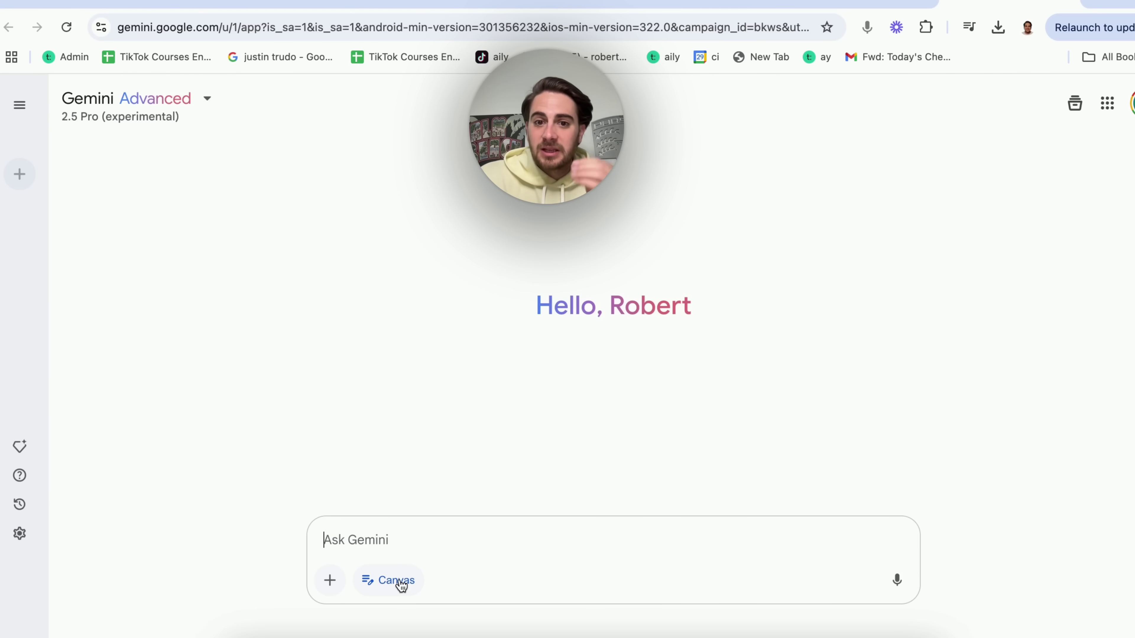
click(364, 536)
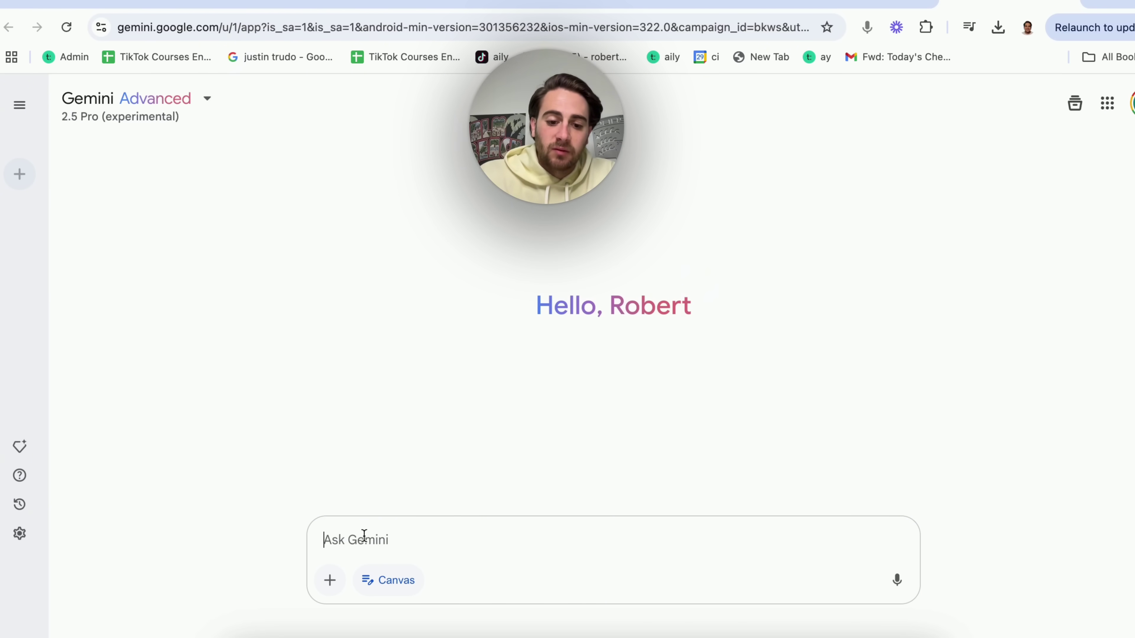
text(please cod)
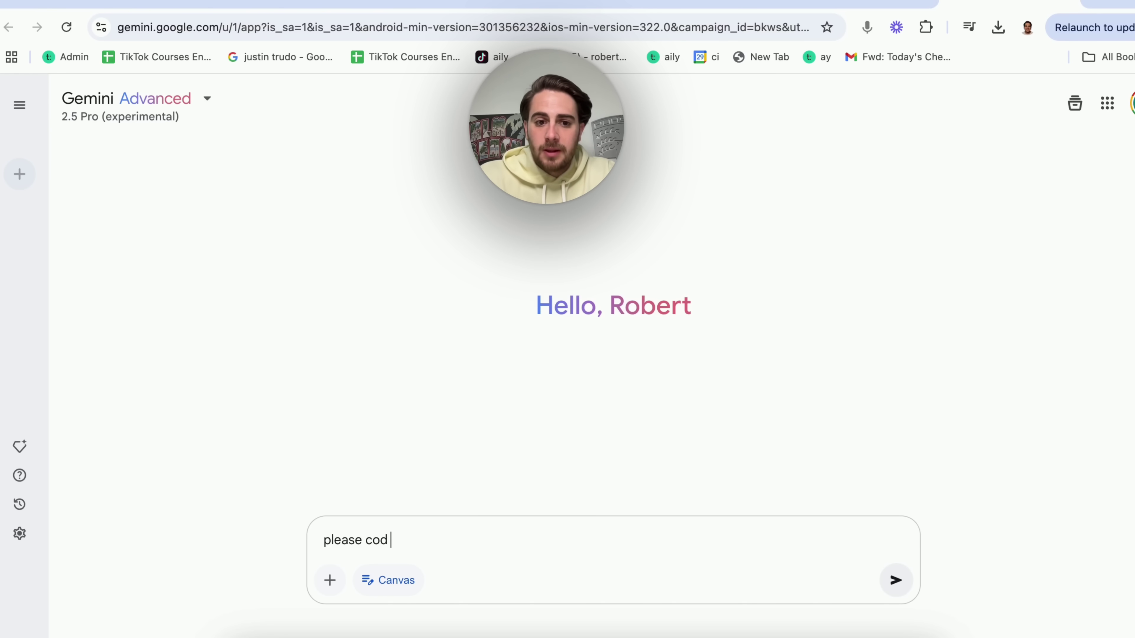
text(e me a landing page)
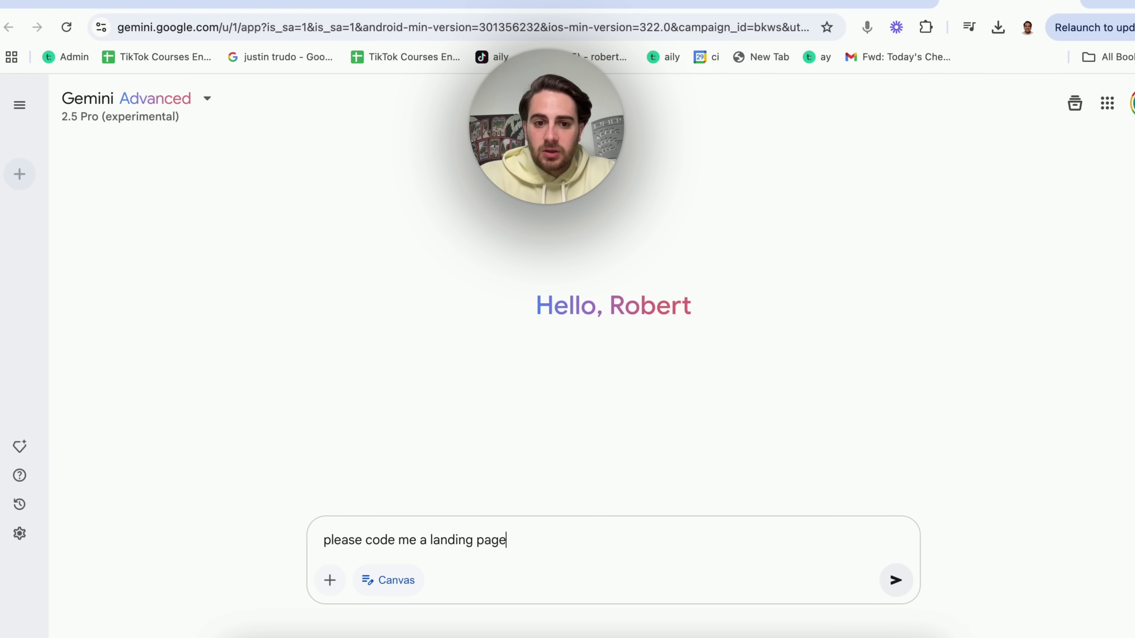
text( for my ai agency)
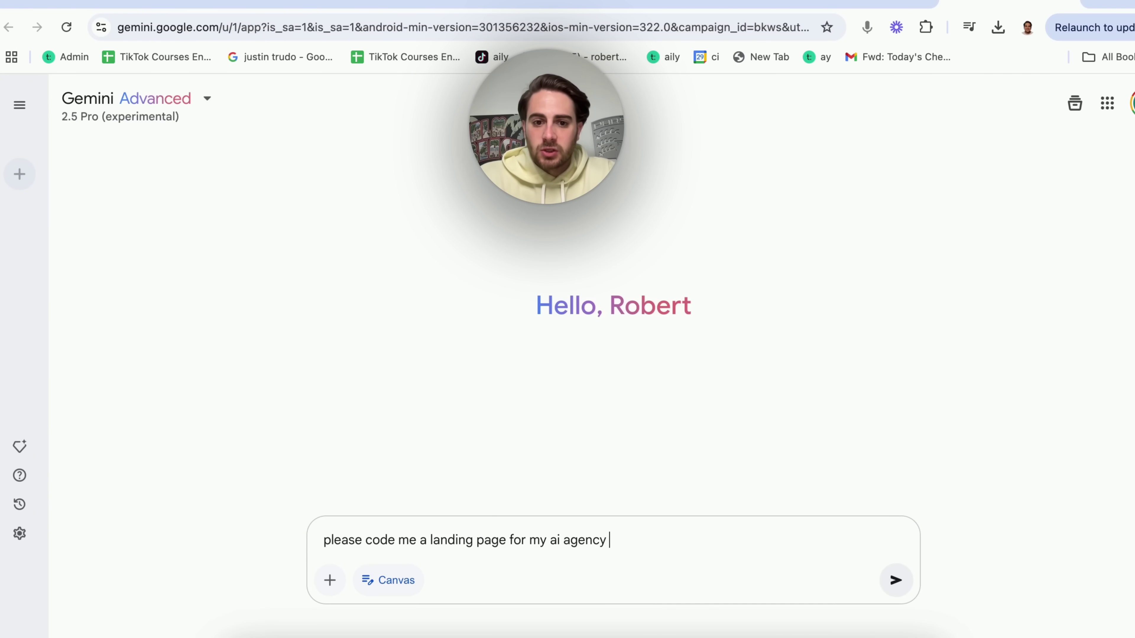
key(Return)
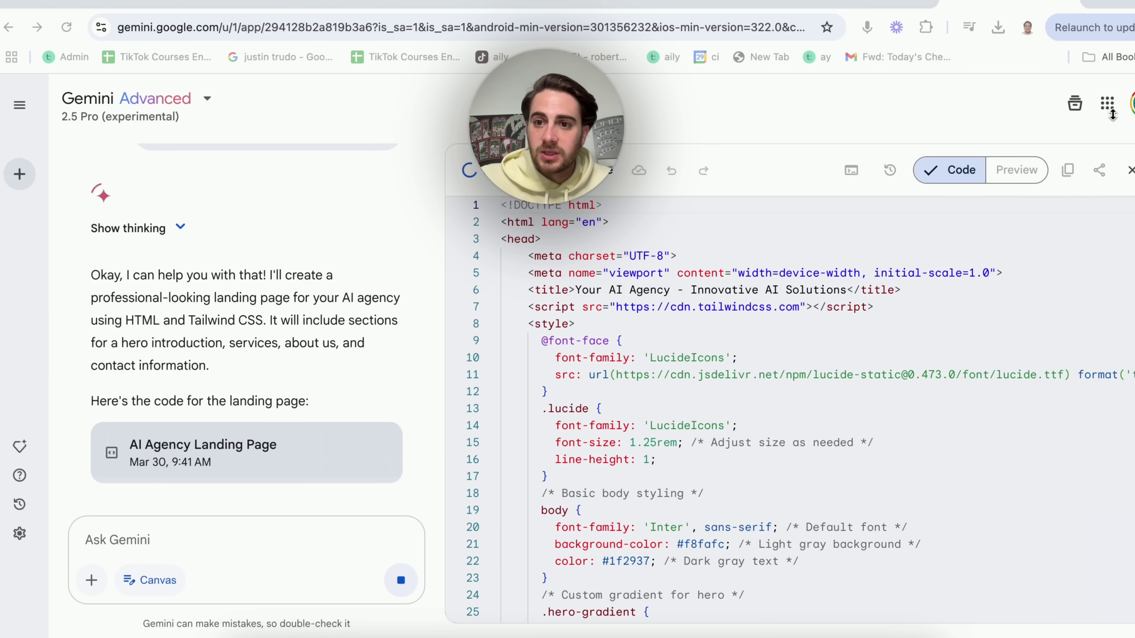
Preview the rendered AI agency landing page, scroll through it, and copy its public share link
click(1026, 174)
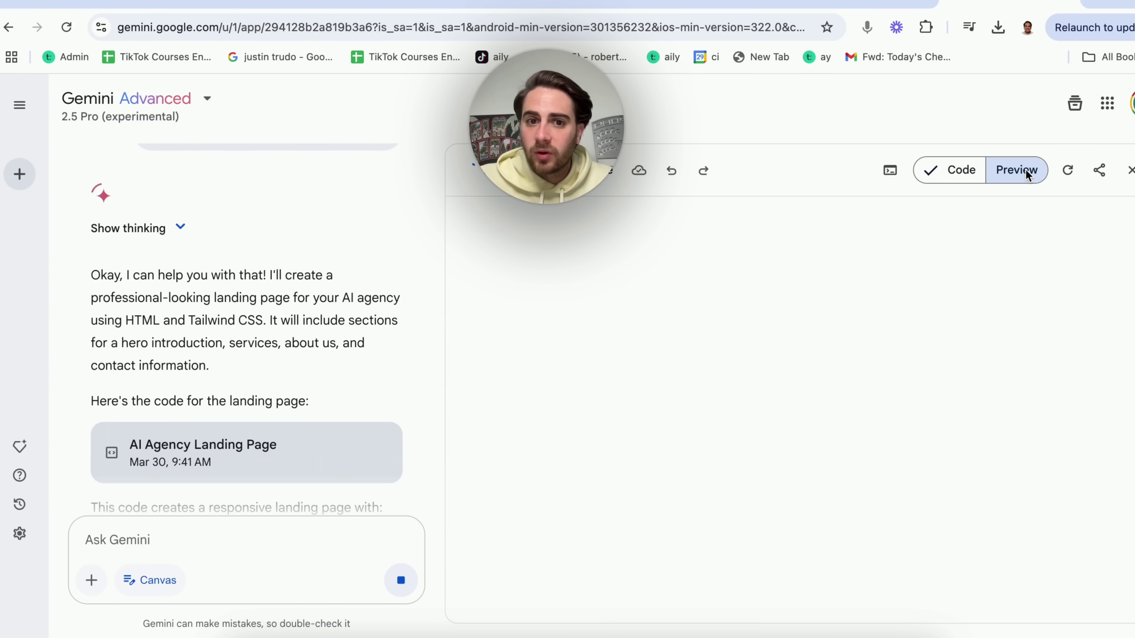
scroll(828, 428, down, 20)
scroll(828, 428, down, 5)
scroll(825, 426, up, 20)
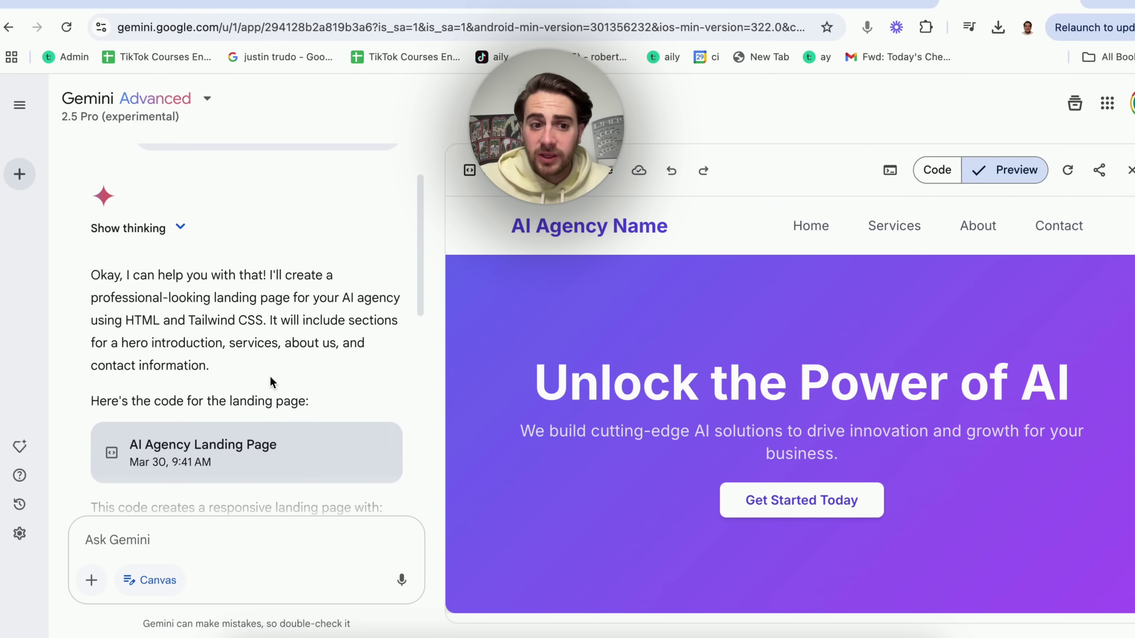
scroll(232, 447, down, 5)
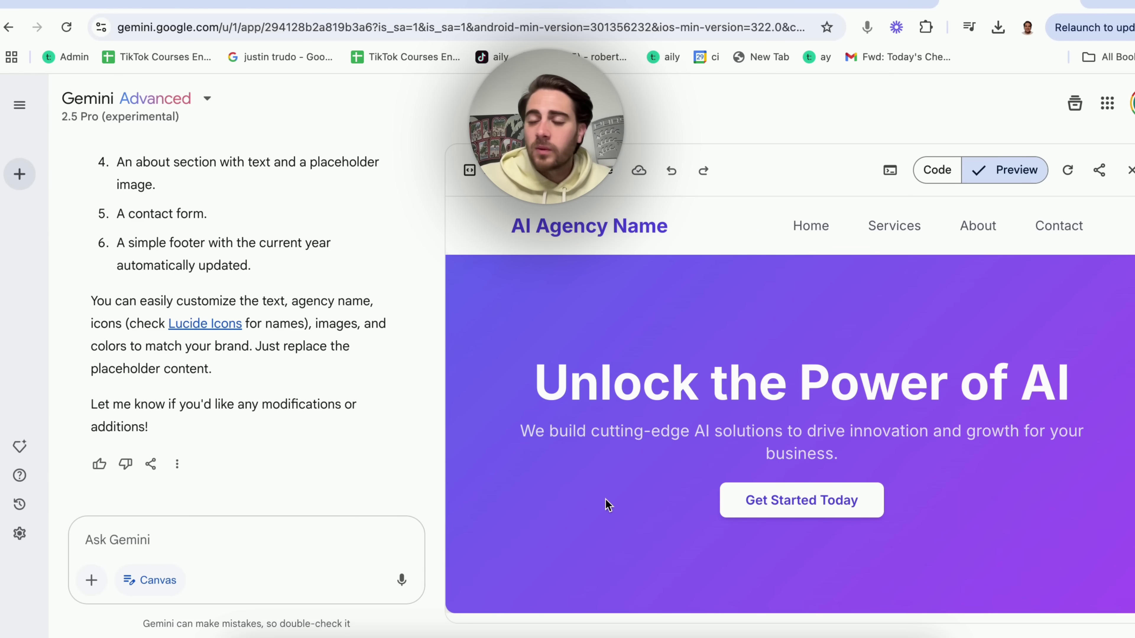
scroll(607, 385, down, 10)
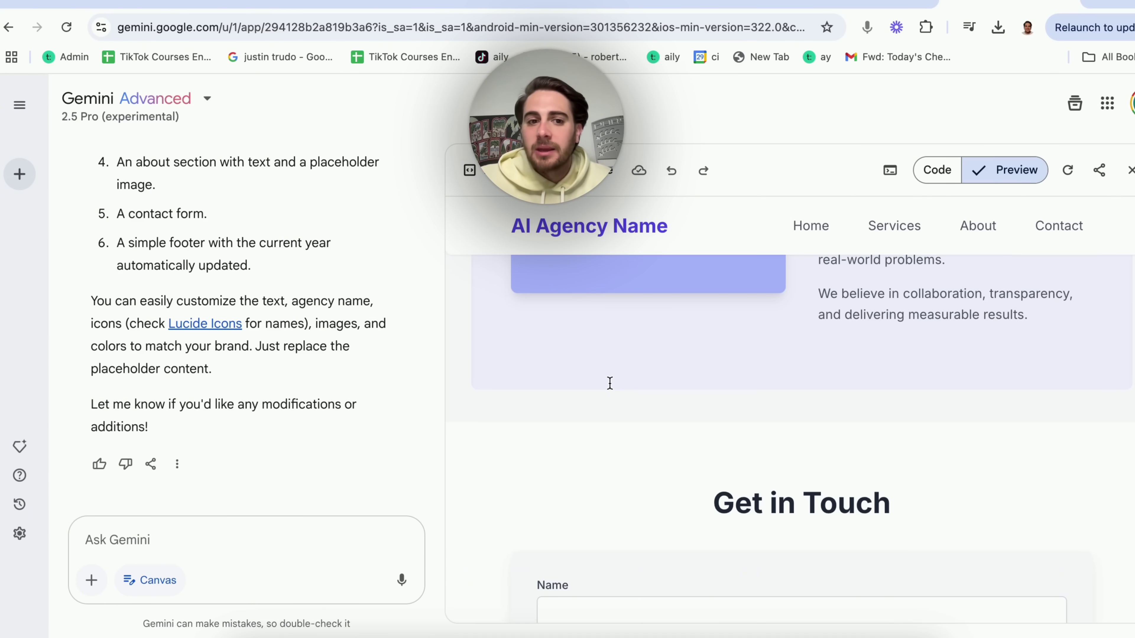
click(182, 543)
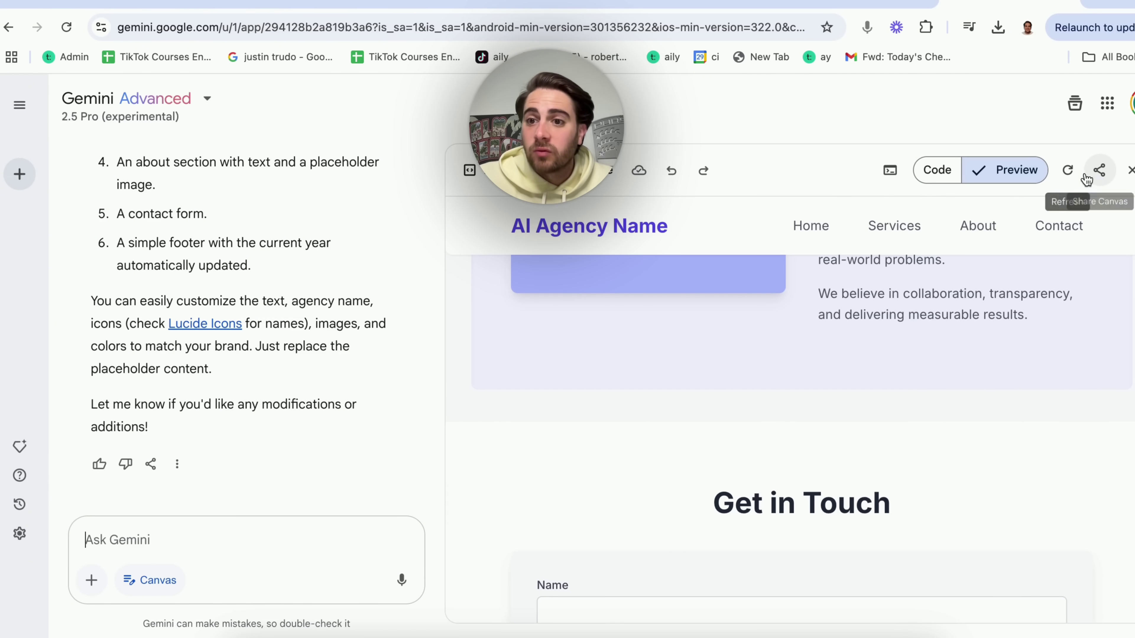
click(1098, 180)
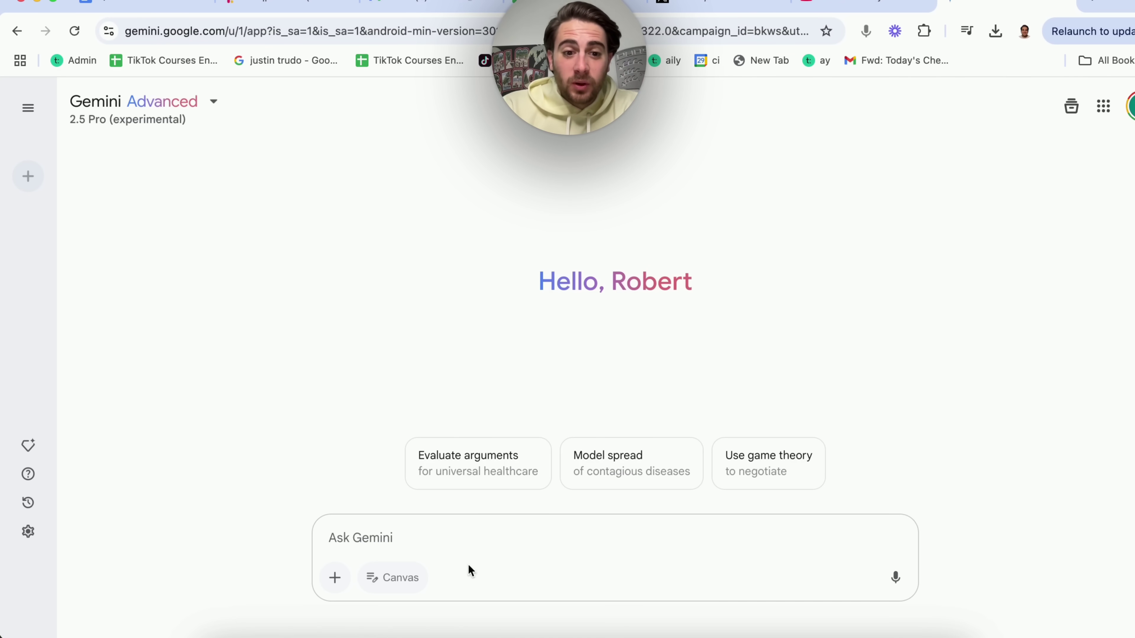
With Canvas on, paste the population graph prompt, add 'I want it to be color coated', and send it
click(399, 578)
click(418, 547)
text(Can you create me a visual graph that shows off the population of each country in the world)
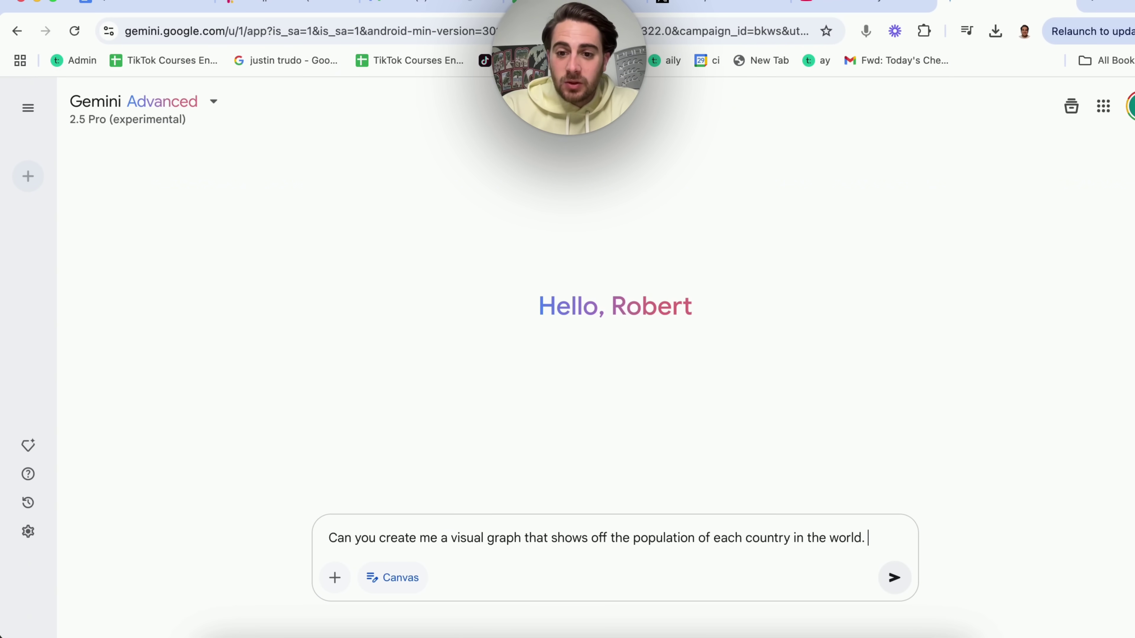
text(I want it to )
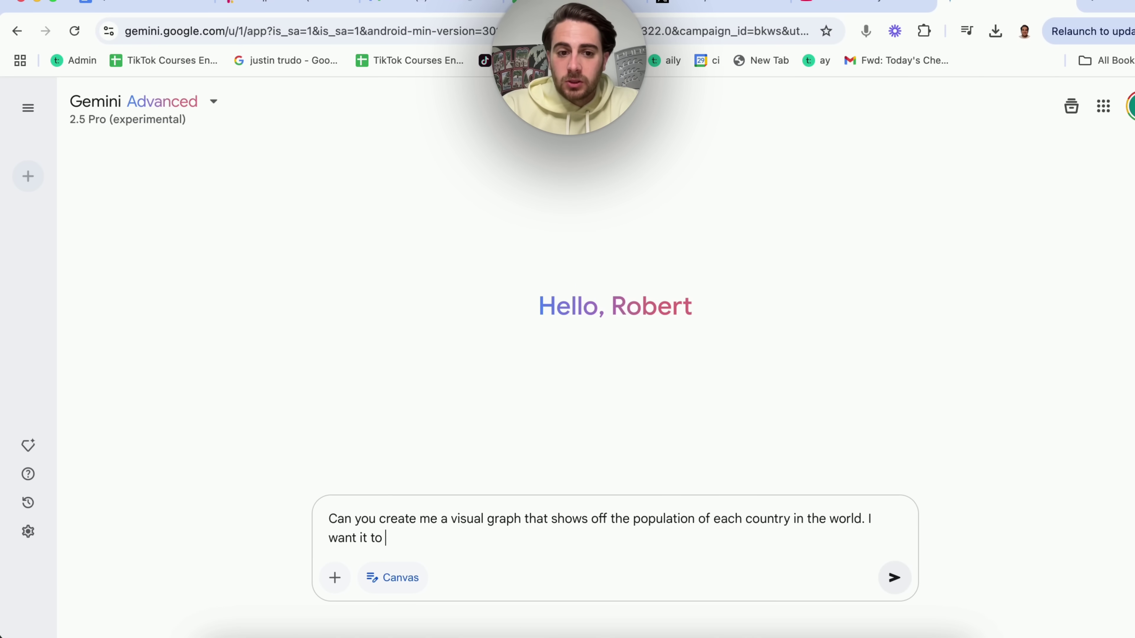
text(be color coated)
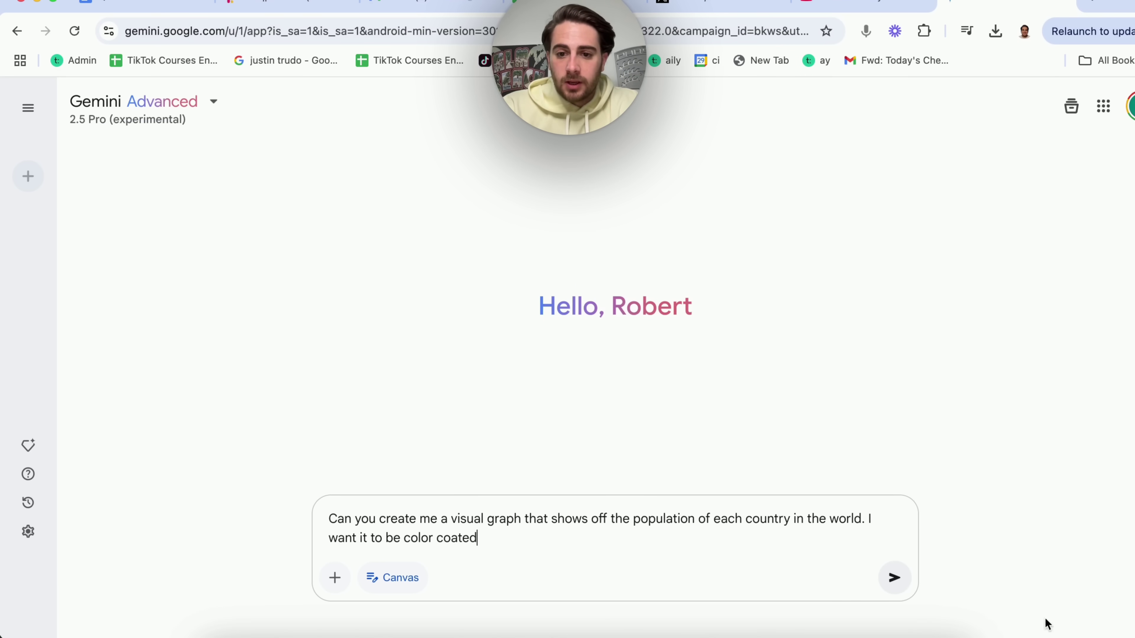
click(895, 579)
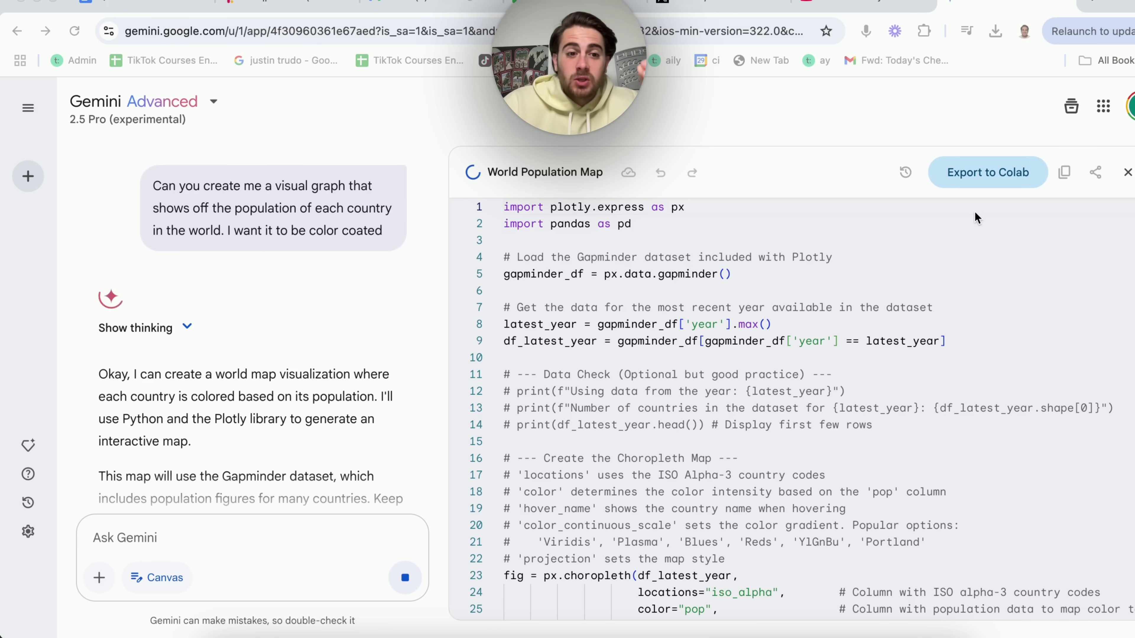
Export the World Population Map code to a new Colab notebook in Drive and open it
scroll(323, 390, down, 4)
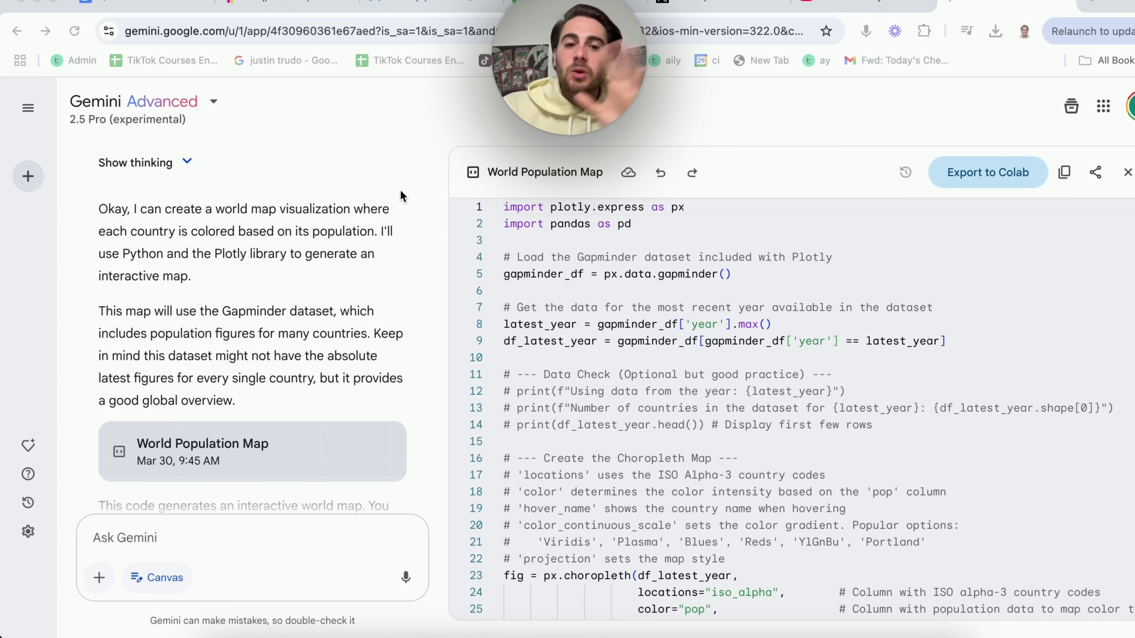
scroll(328, 442, down, 5)
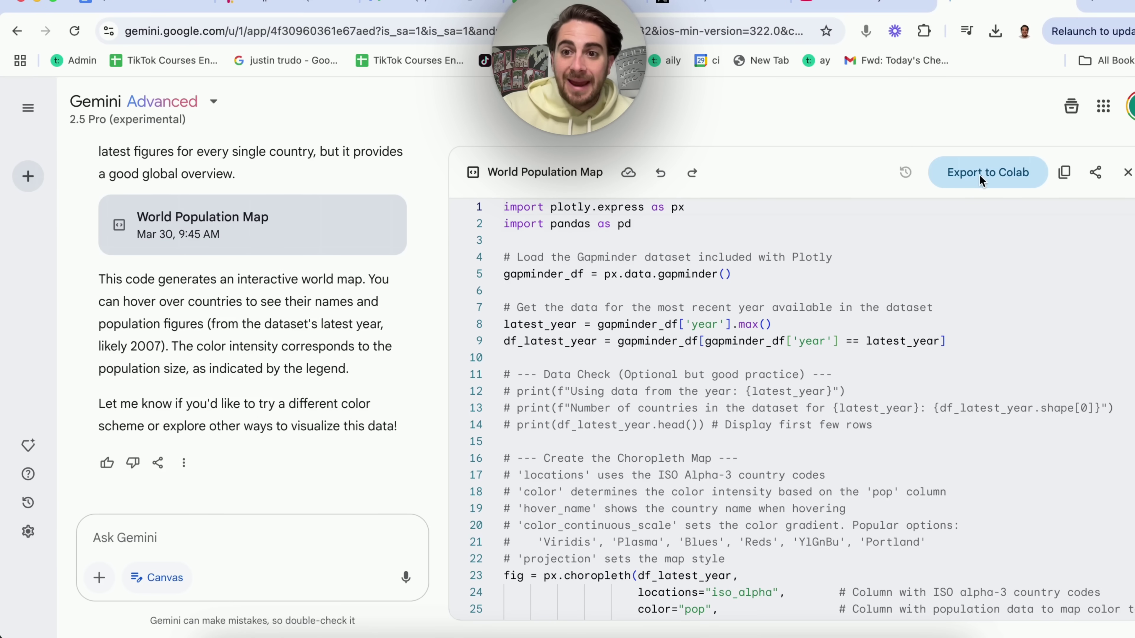
click(996, 182)
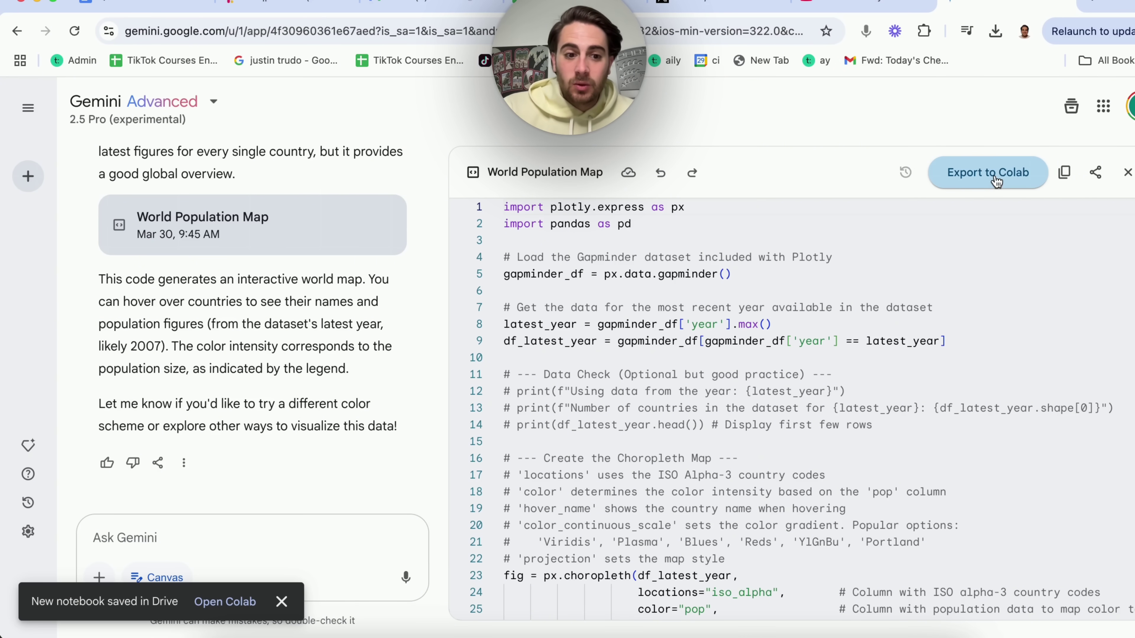
click(224, 601)
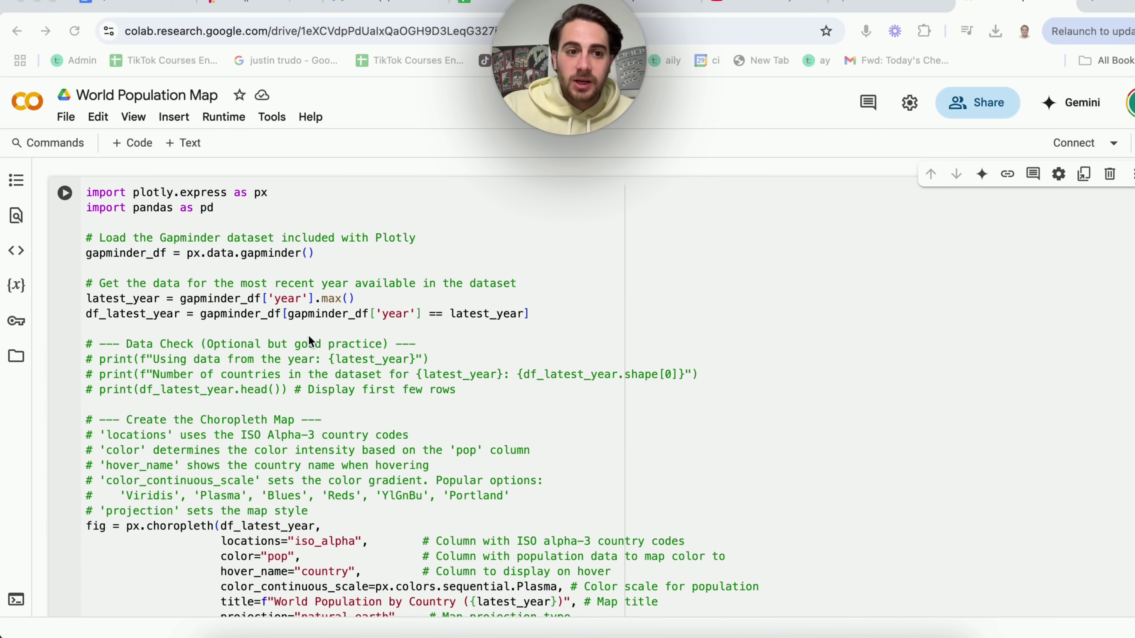
Run the notebook's code cell and scroll down to the World Population by Country (2007) map
scroll(310, 342, down, 10)
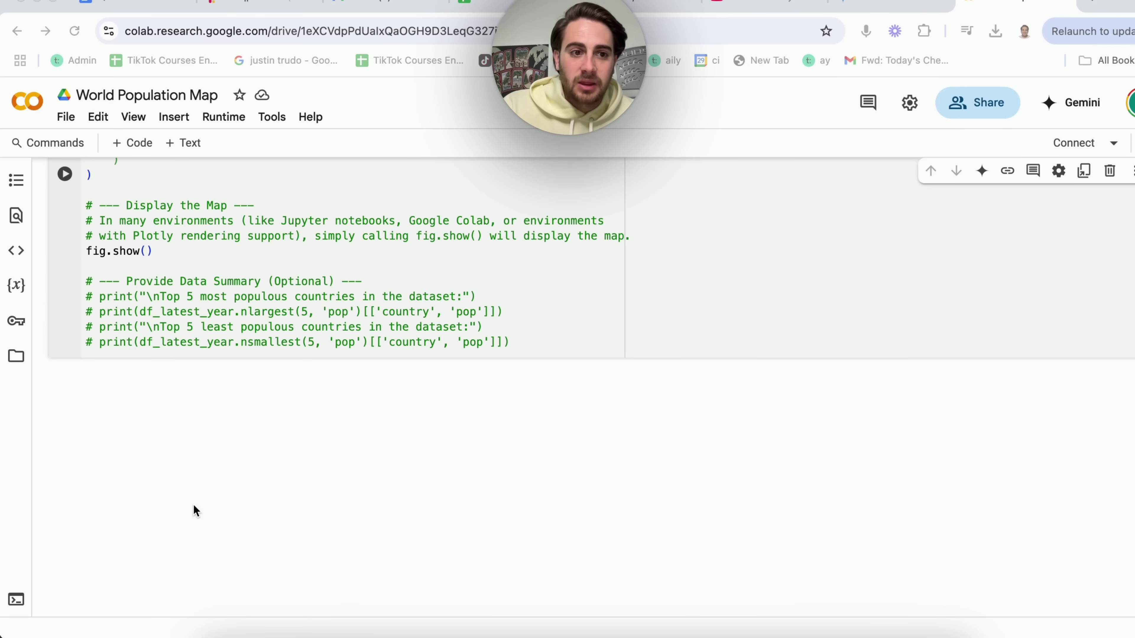
scroll(190, 511, up, 10)
click(65, 193)
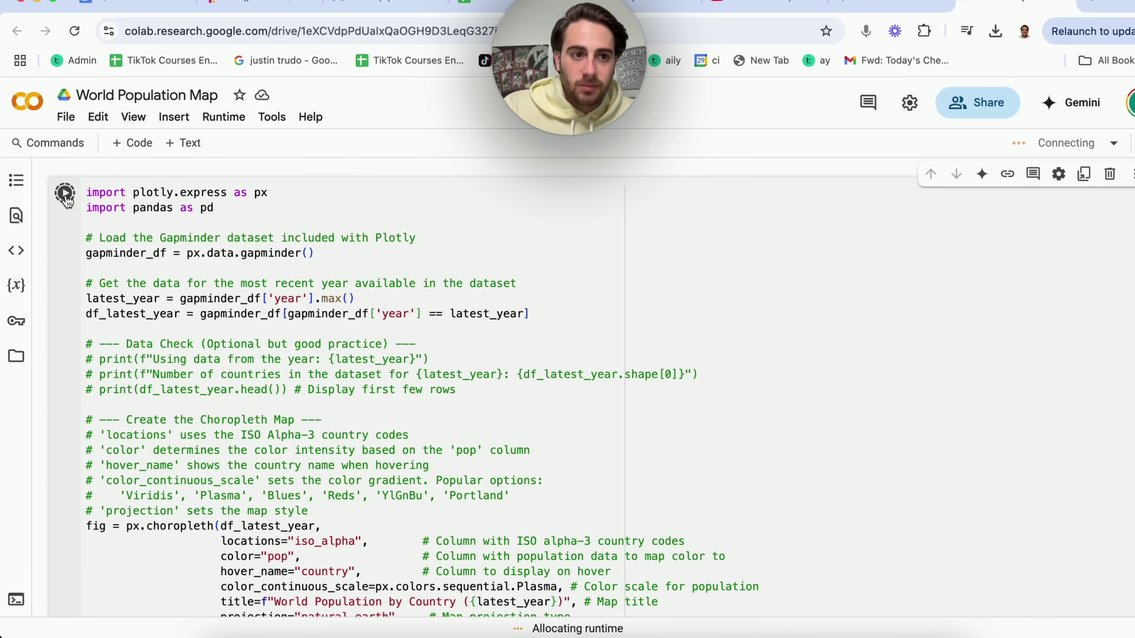
click(865, 4)
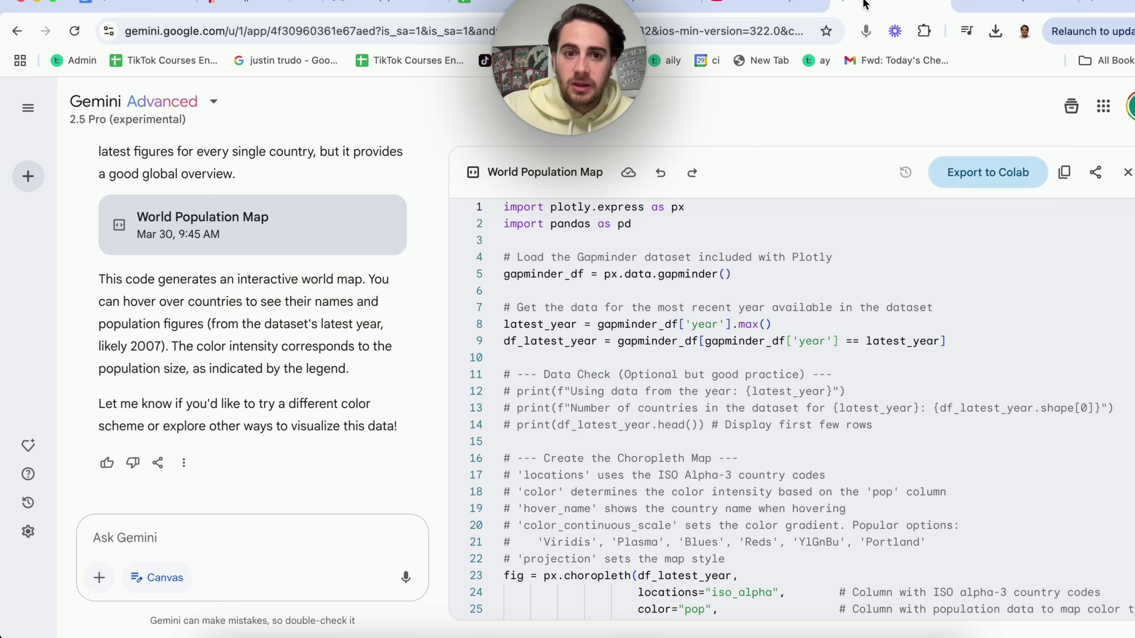
scroll(329, 380, up, 10)
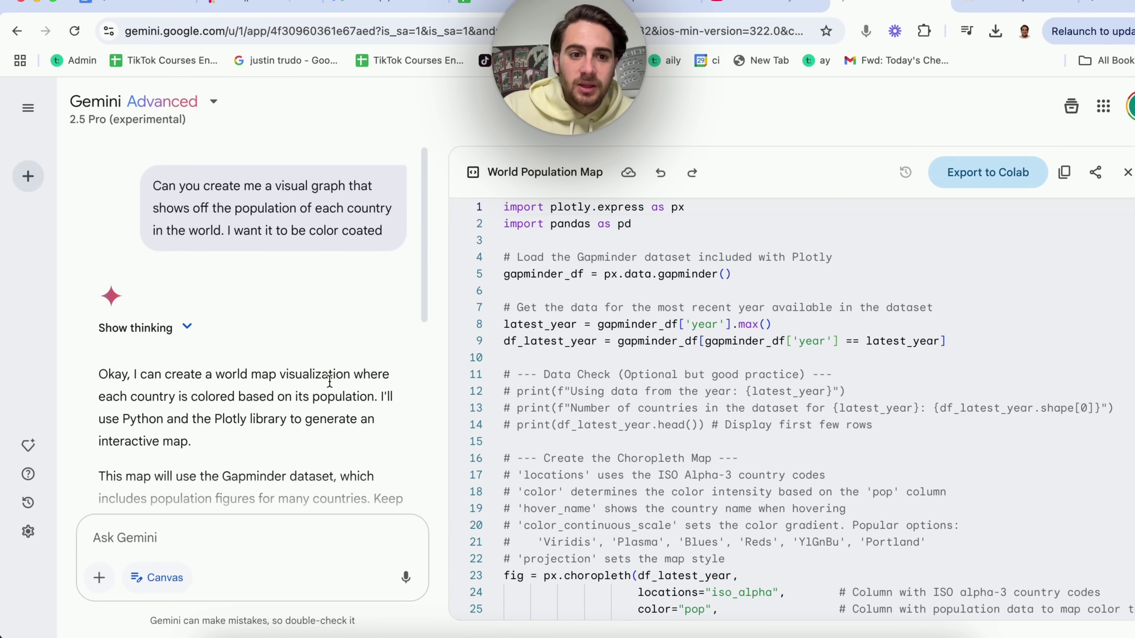
scroll(329, 380, down, 1)
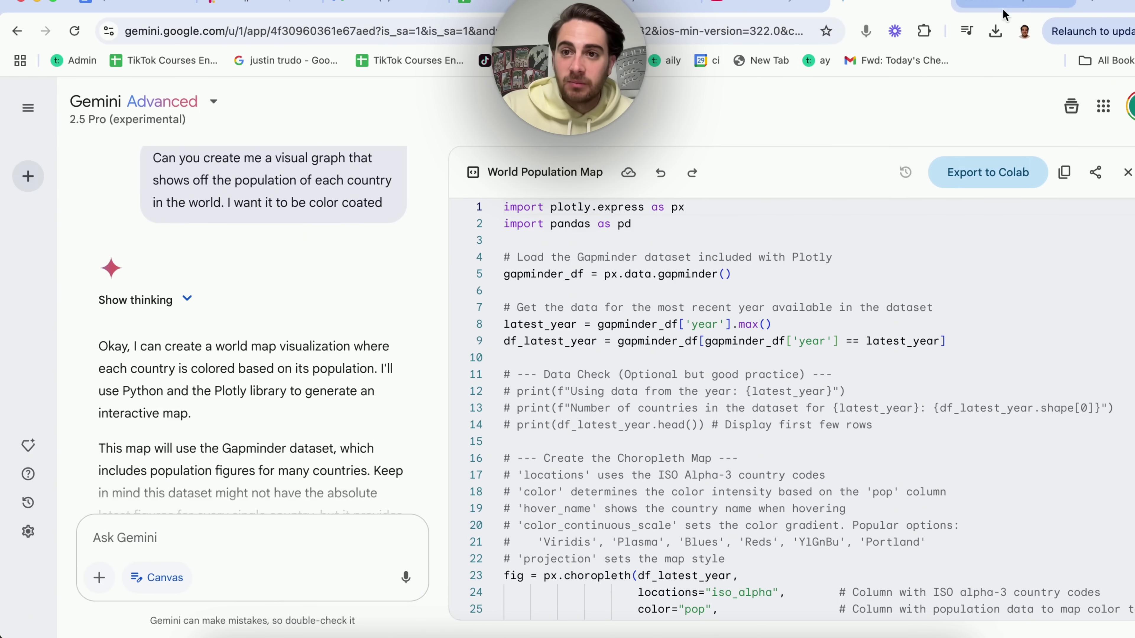
click(991, 9)
scroll(447, 541, down, 10)
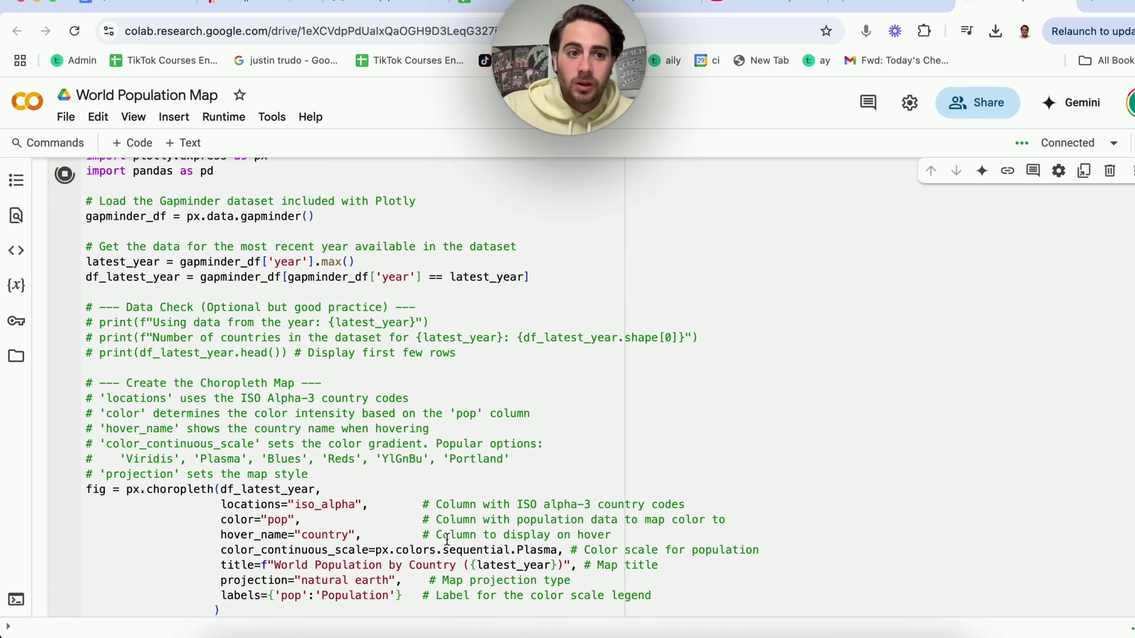
scroll(447, 541, down, 5)
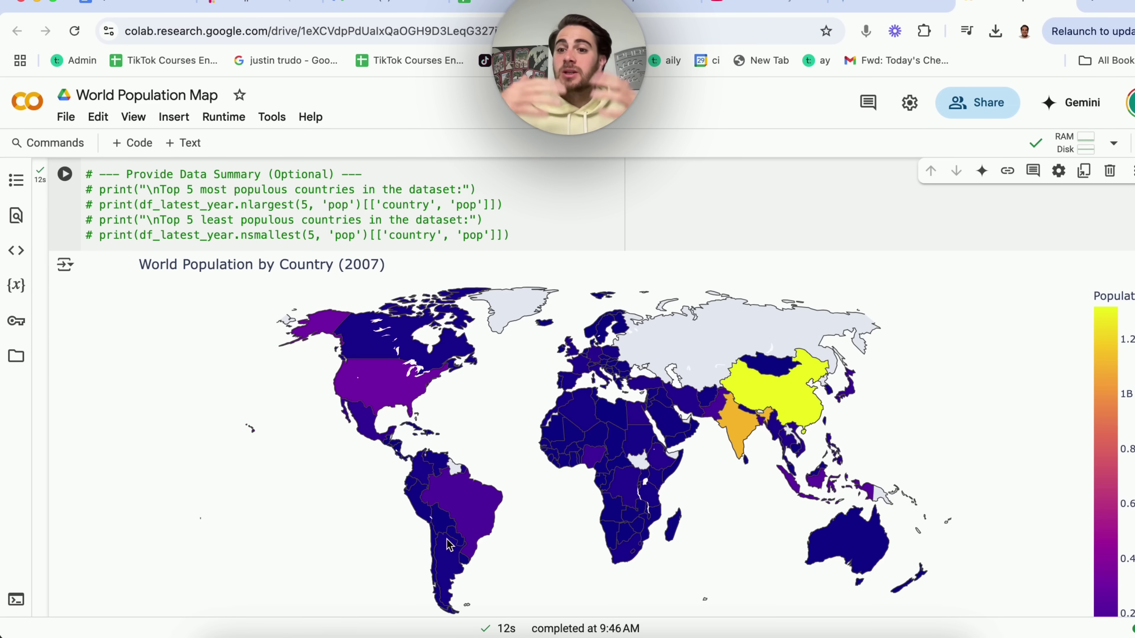
Read several countries' population tooltips and pan the map to show the whole world
scroll(817, 503, down, 3)
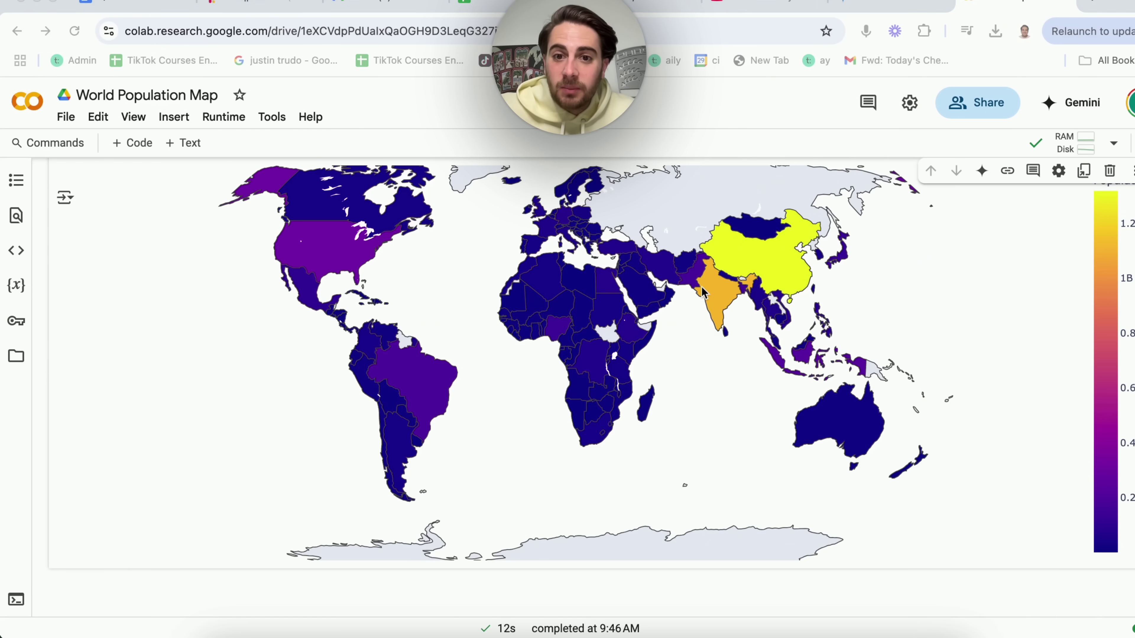
mouse_move(722, 301)
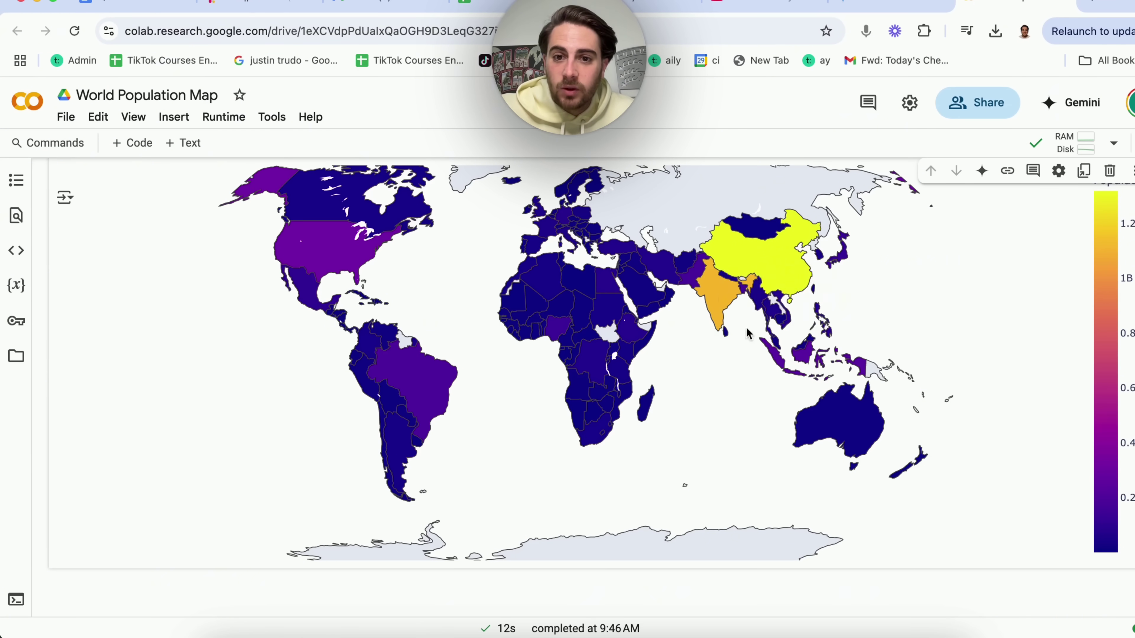
mouse_move(834, 422)
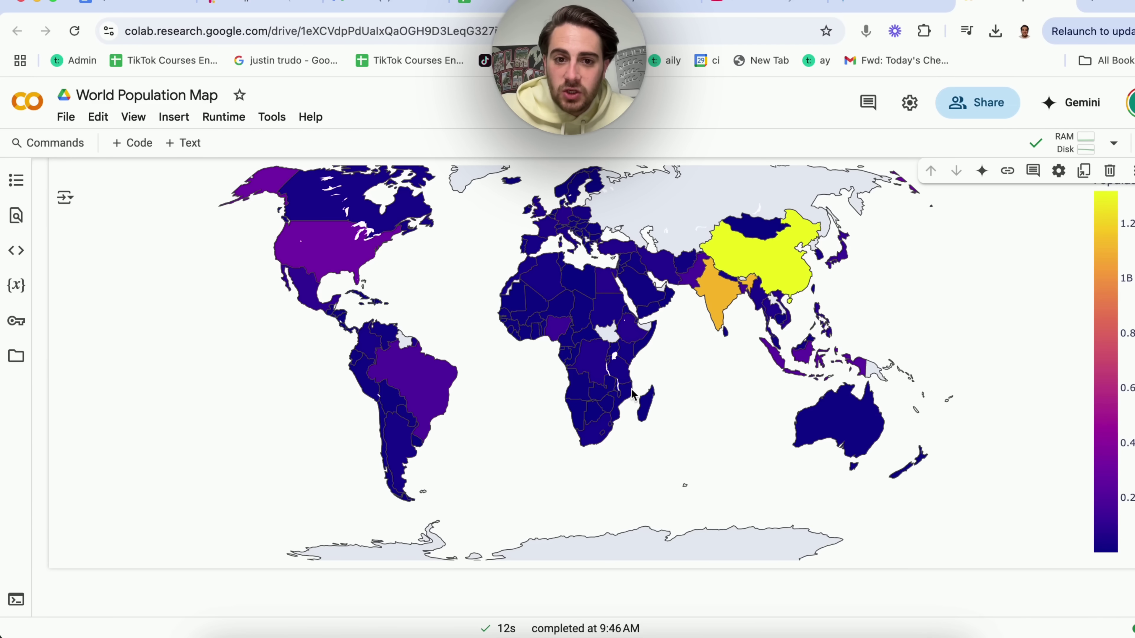
mouse_move(646, 413)
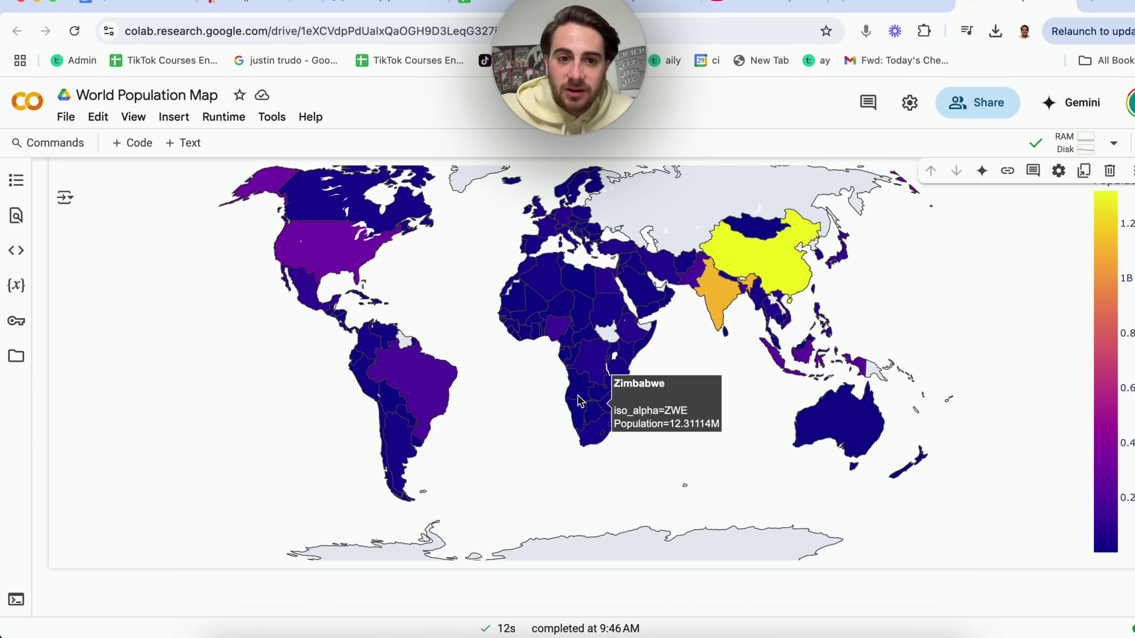
mouse_move(341, 267)
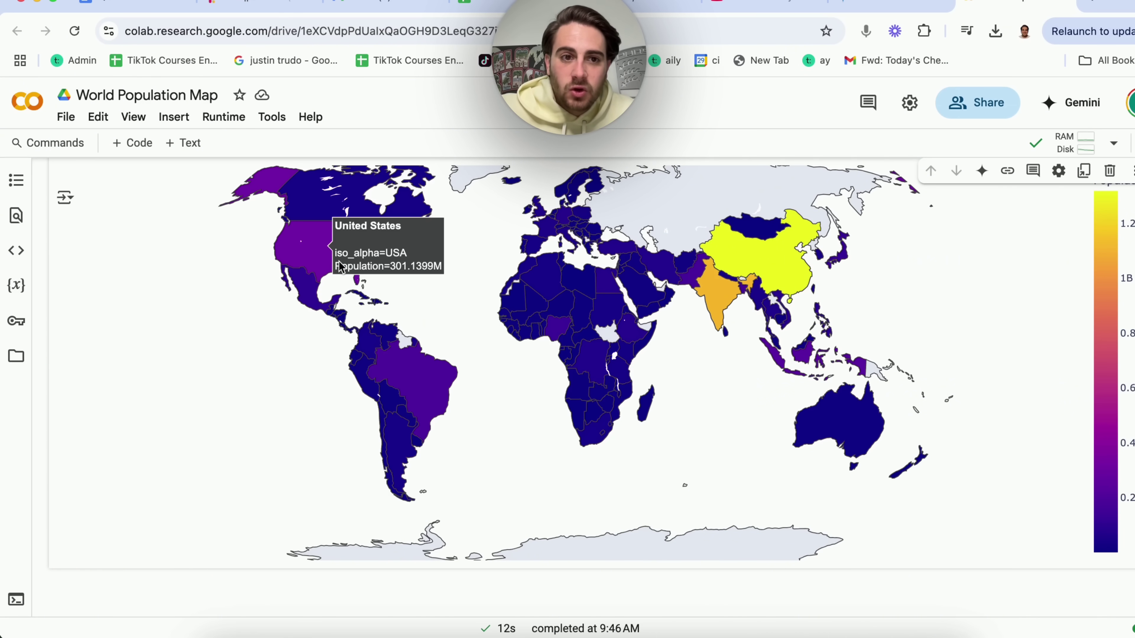
drag(451, 307, 404, 397)
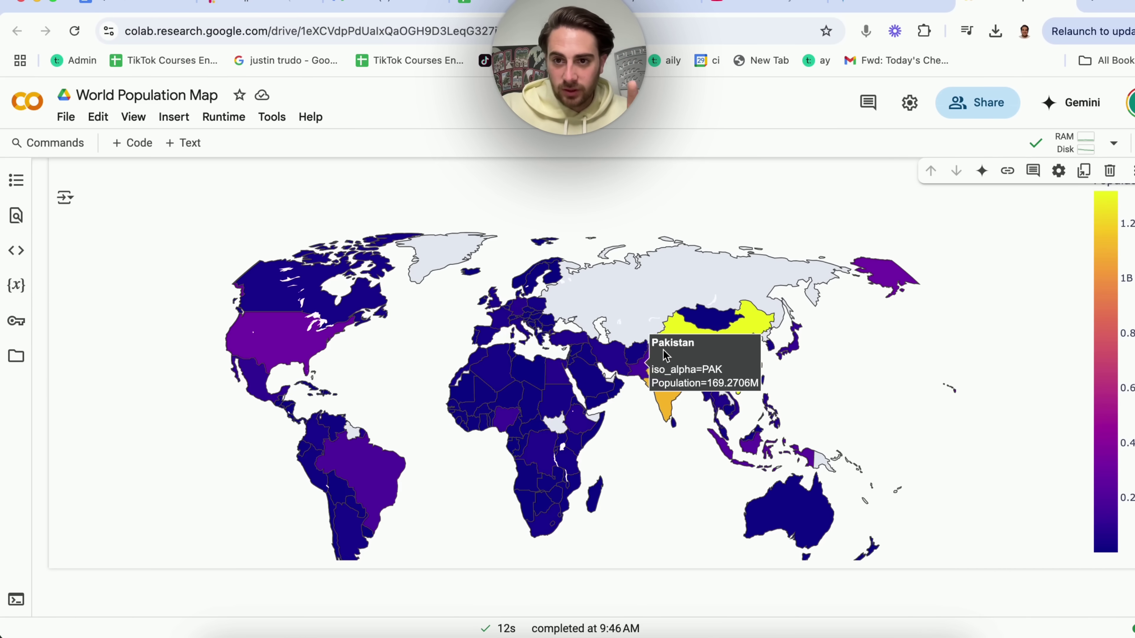
mouse_move(664, 355)
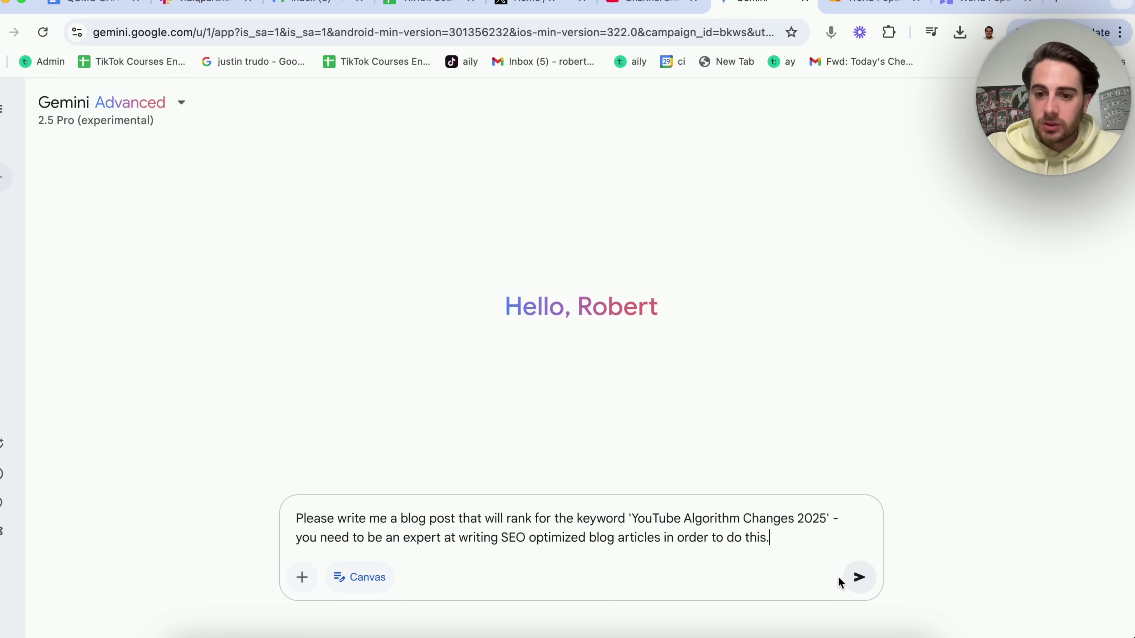
Send the SEO blog post request on 'YouTube Algorithm Changes 2025' to Canvas
click(854, 581)
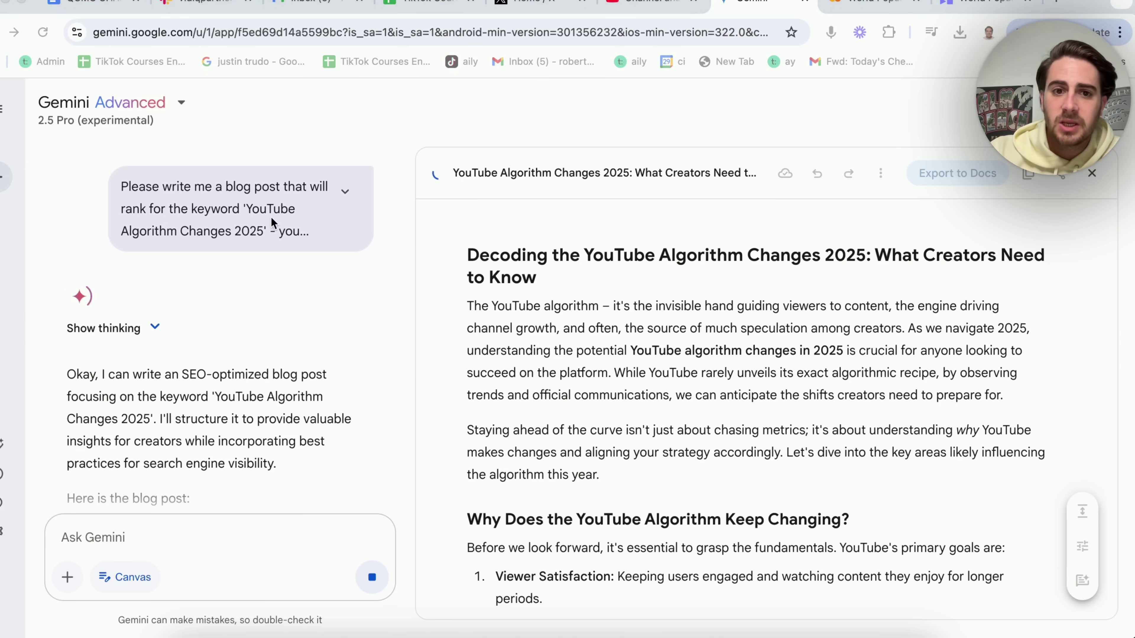
Scroll through the finished YouTube algorithm blog draft and drag the tone slider toward very casual
scroll(589, 291, down, 10)
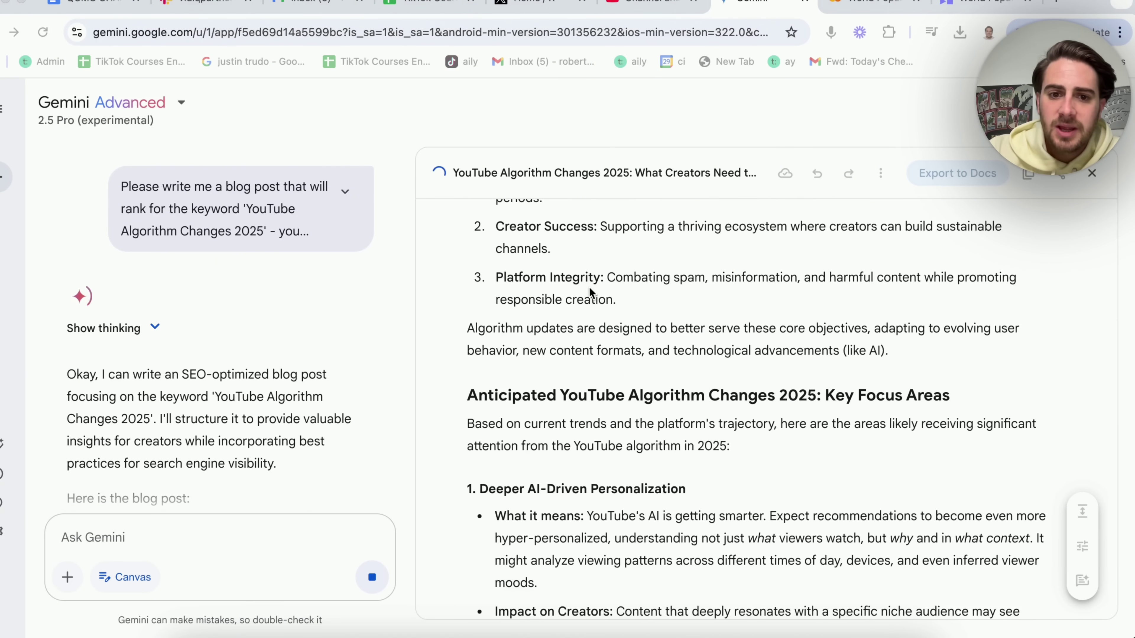
scroll(590, 284, down, 6)
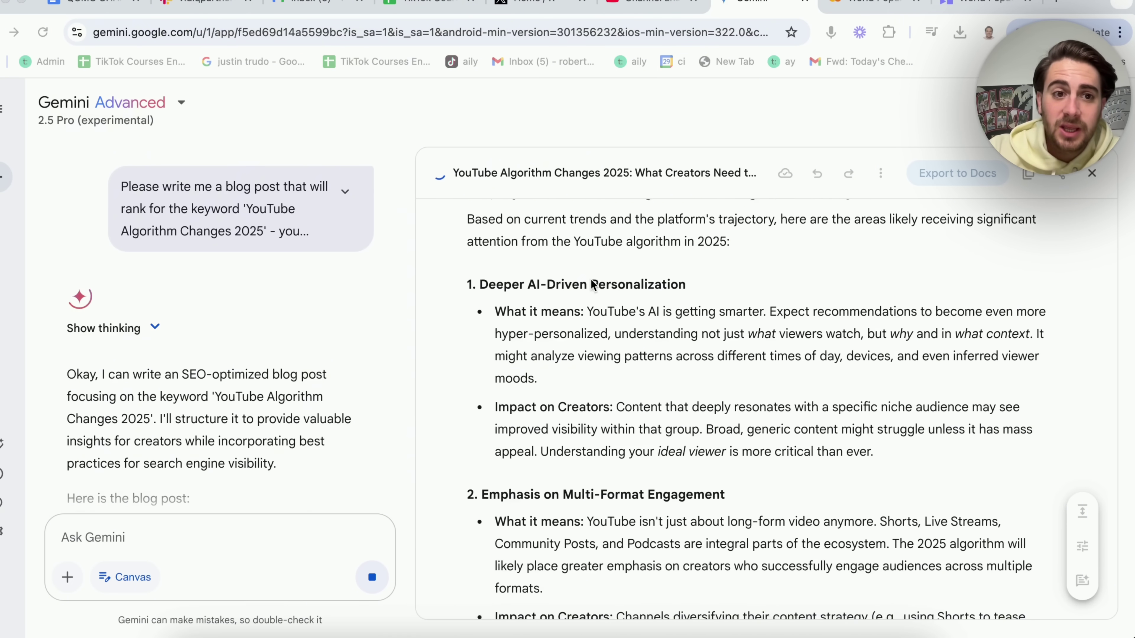
scroll(591, 279, down, 3)
scroll(591, 278, down, 5)
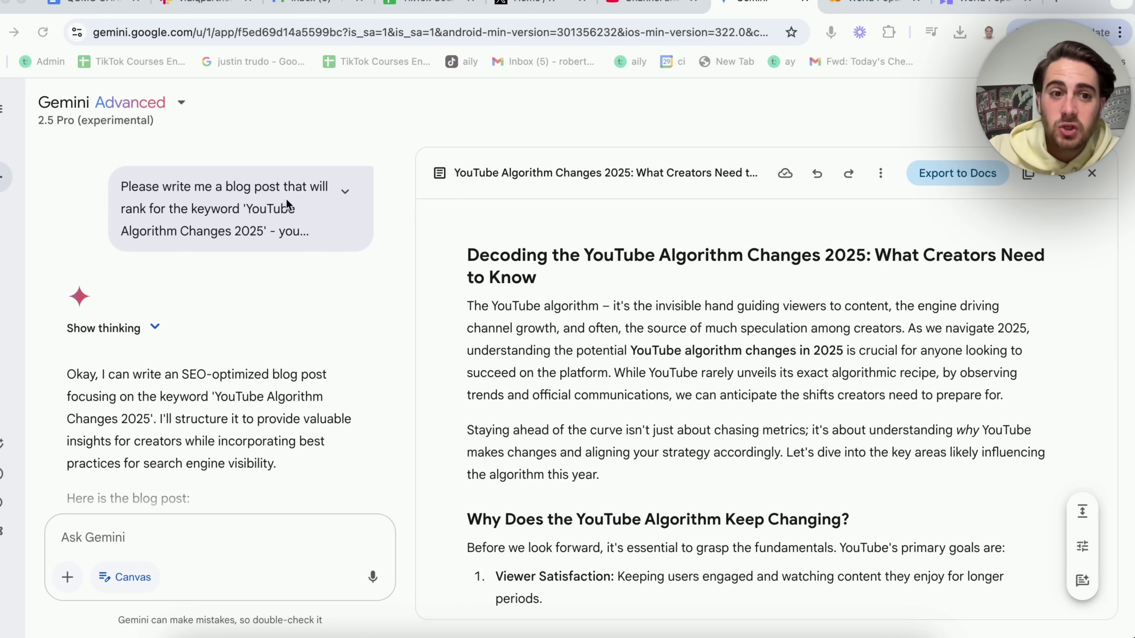
scroll(677, 384, down, 3)
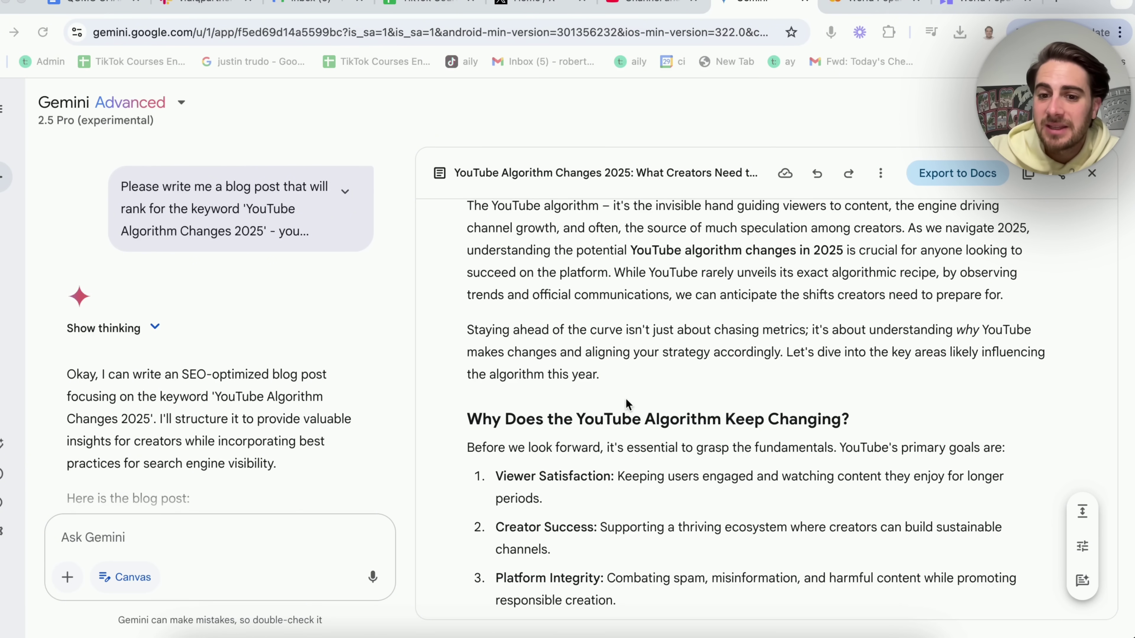
scroll(642, 413, down, 5)
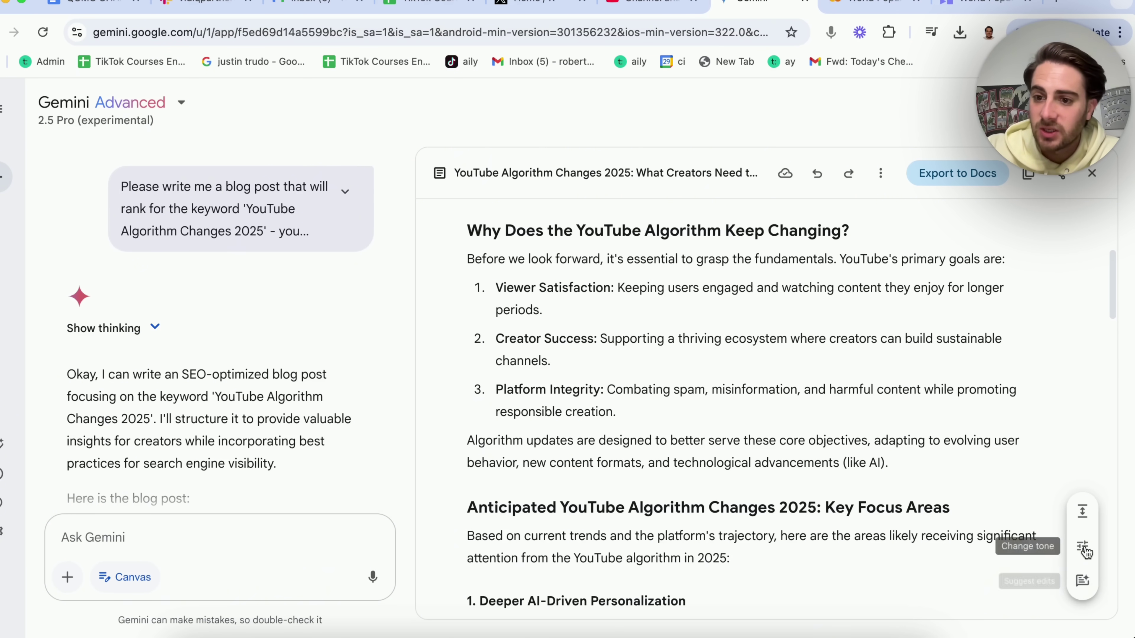
click(1084, 548)
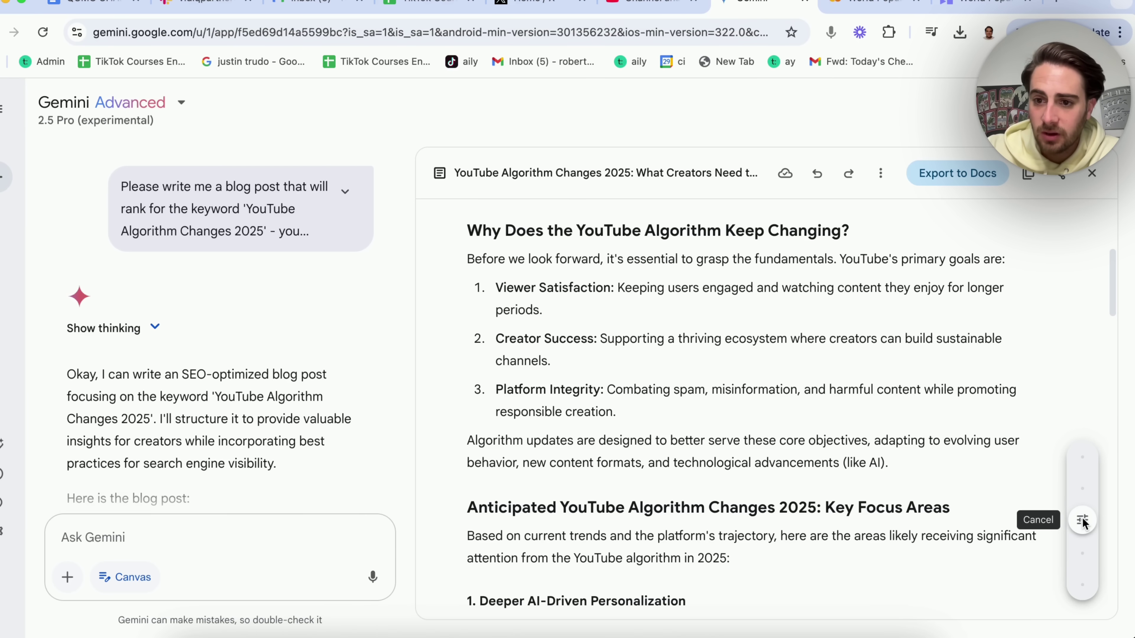
mouse_move(1084, 511)
mouse_down()
mouse_move(1084, 467)
mouse_move(1086, 583)
mouse_move(1086, 504)
mouse_move(1084, 521)
mouse_up()
Leave the tone unchanged, request suggested edits, read the opening-sentence suggestion, and dismiss it
click(1034, 504)
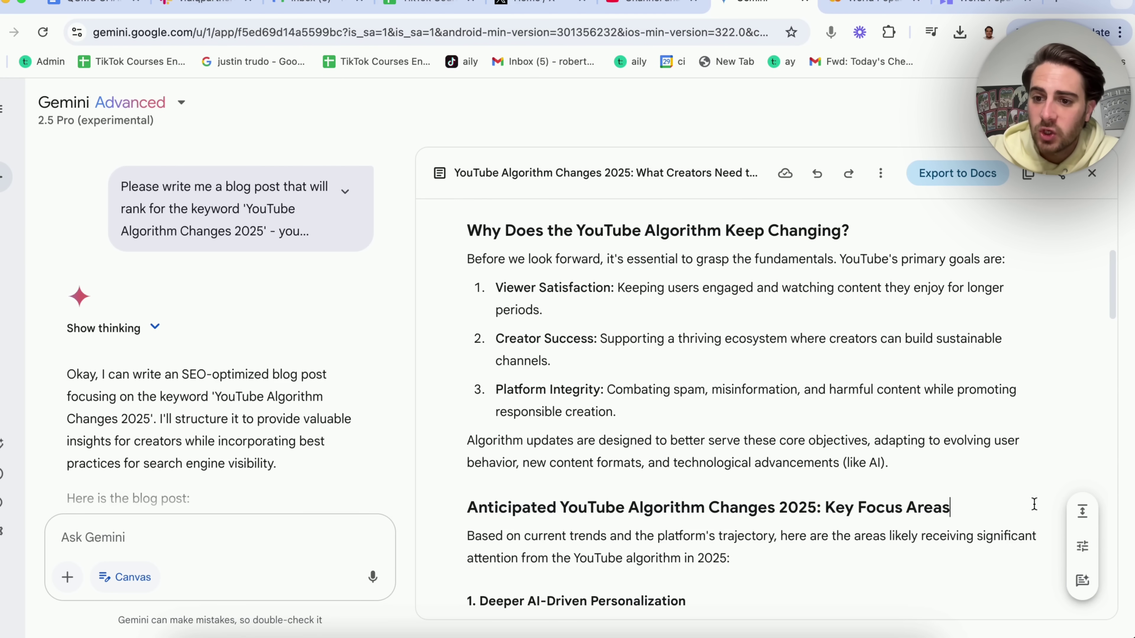
click(1083, 581)
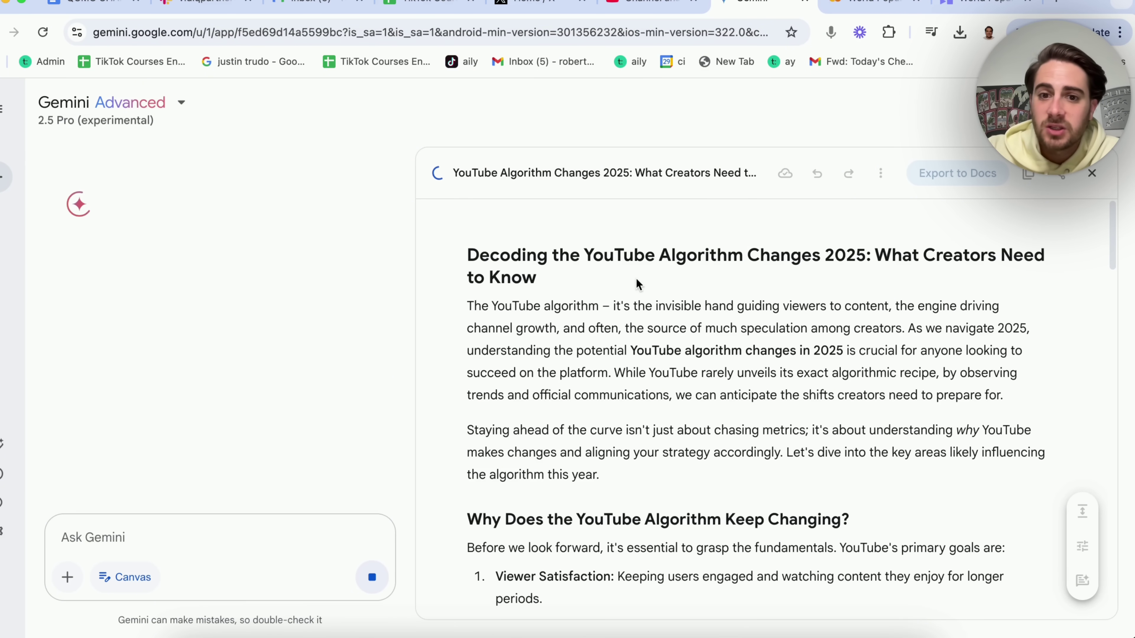
triple_click(601, 350)
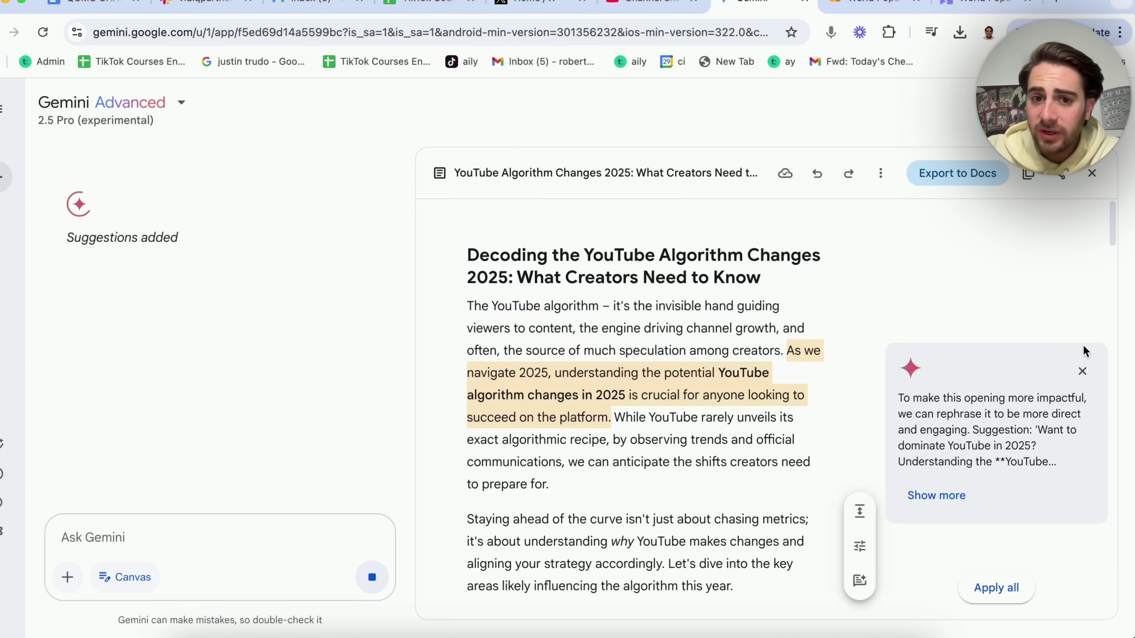
click(958, 501)
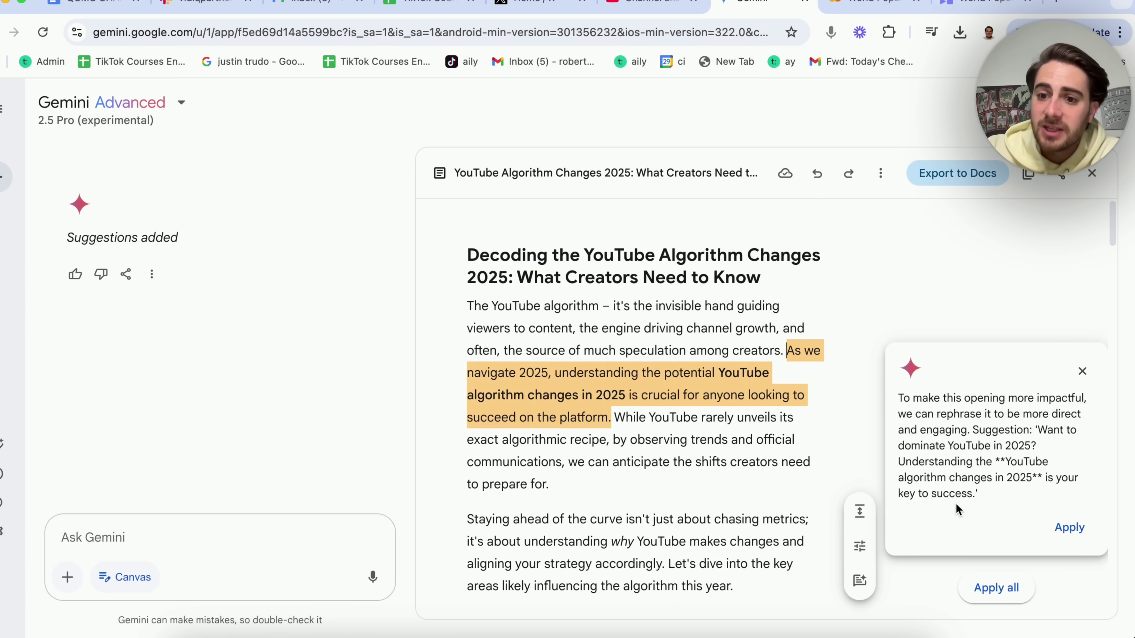
scroll(1003, 467, down, 2)
scroll(1004, 472, up, 2)
click(1085, 381)
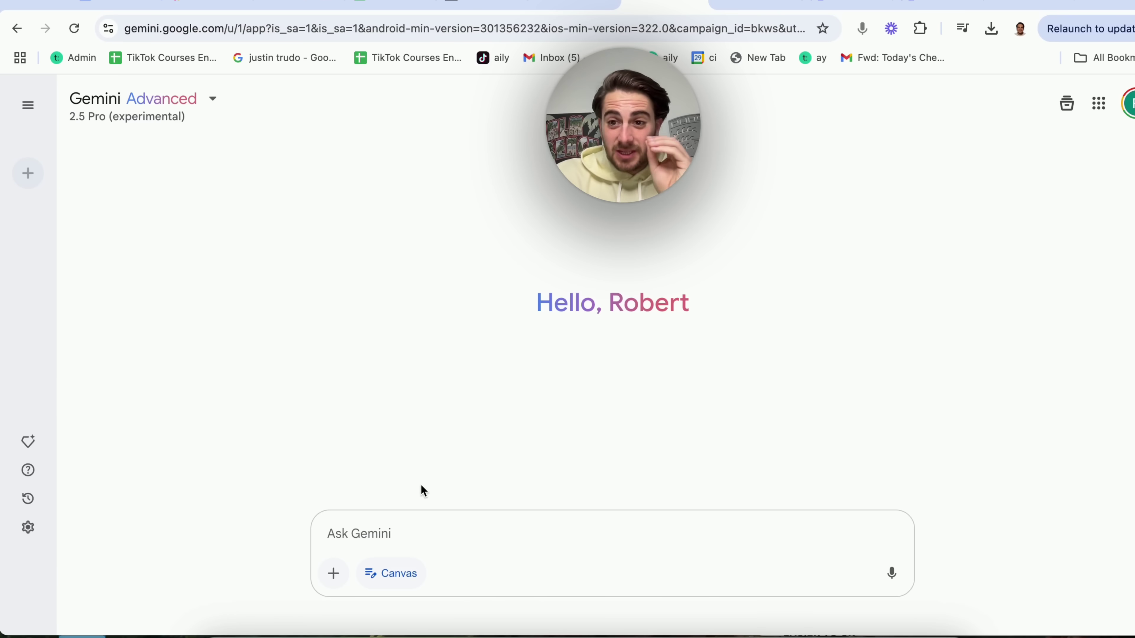
Attach the landing page screenshot from Finder Recents and ask 'Please code this for me so I can add it to my landing page'
click(235, 633)
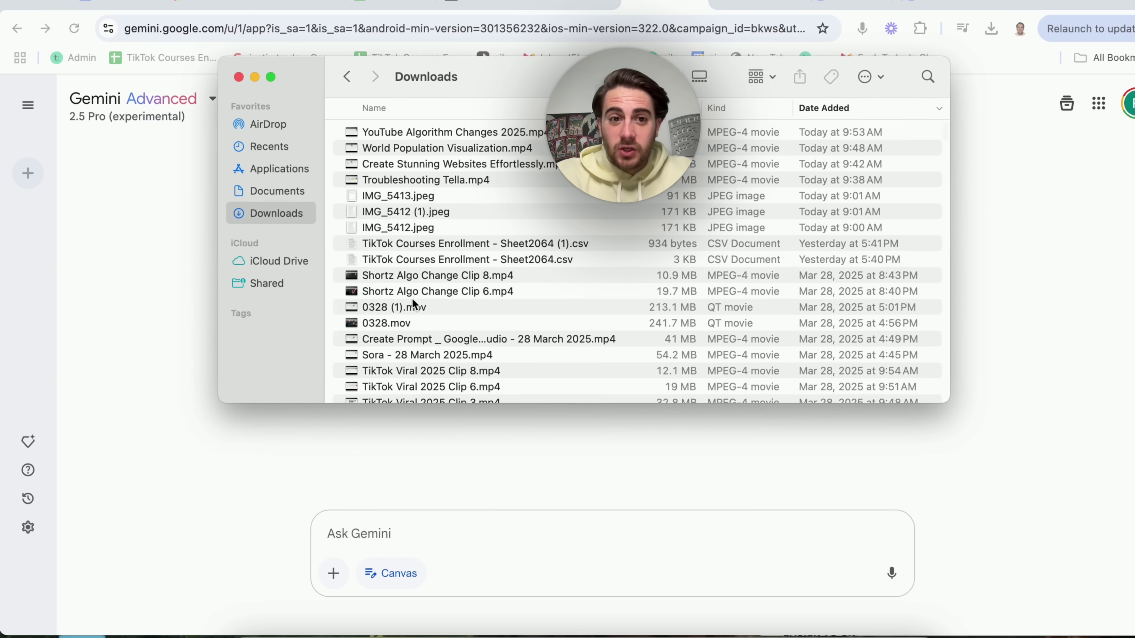
click(270, 147)
drag(419, 127, 478, 504)
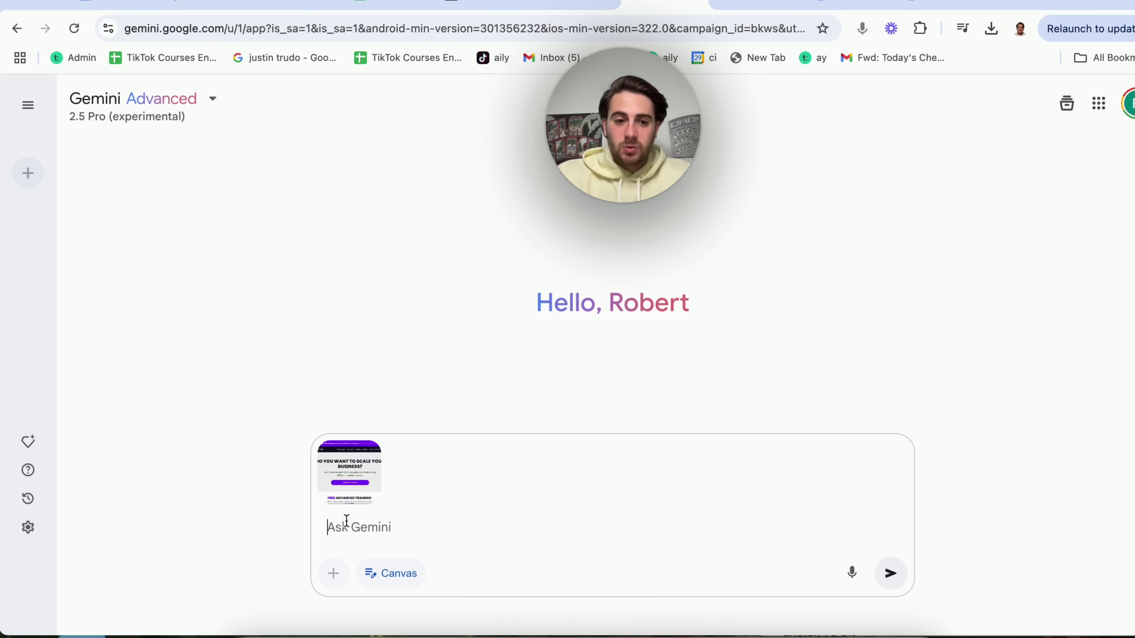
click(347, 521)
text(Please code this for me so I ca)
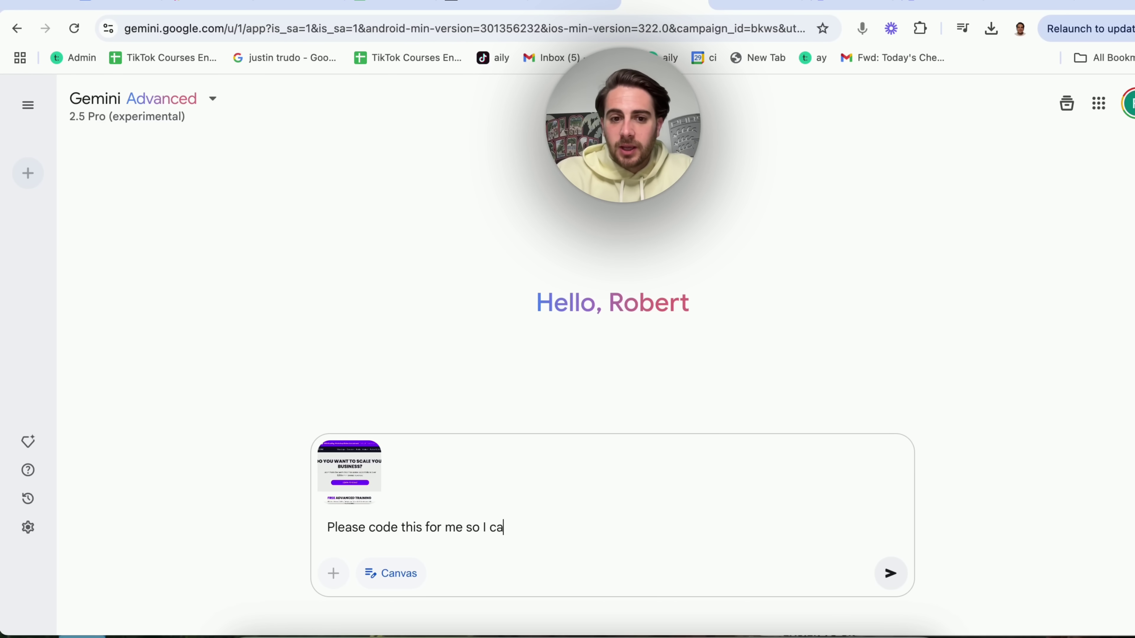
text(n add it to my landing page)
key(Return)
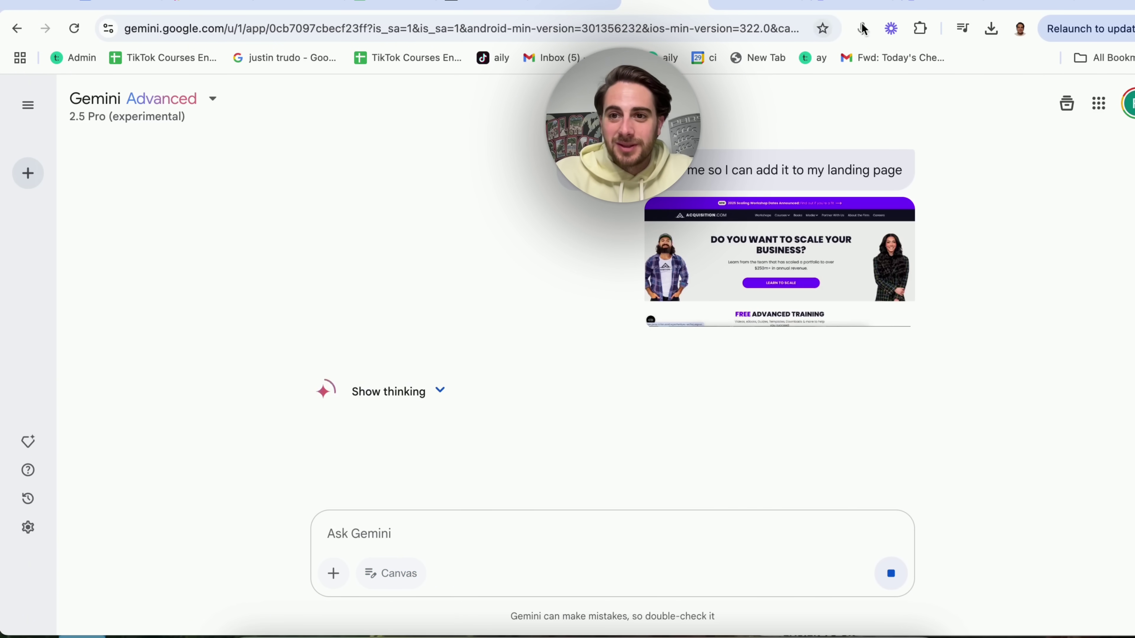
Check the email popup on acquisition.com, then load Gemini in a new tab
click(1010, 6)
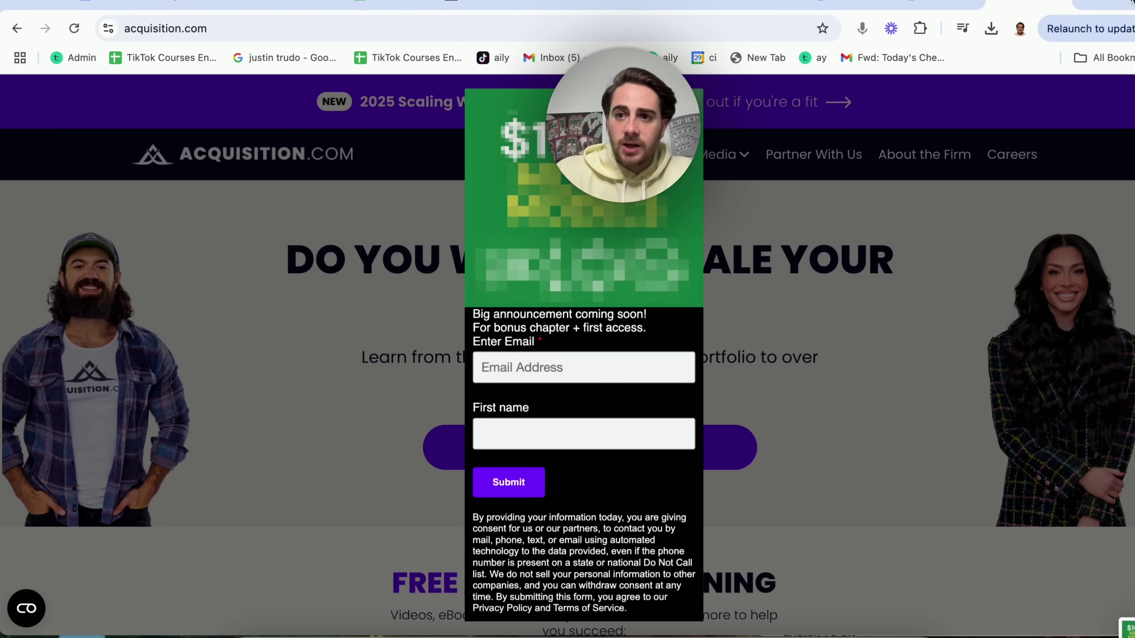
click(1089, 3)
text(gemini)
key(Return)
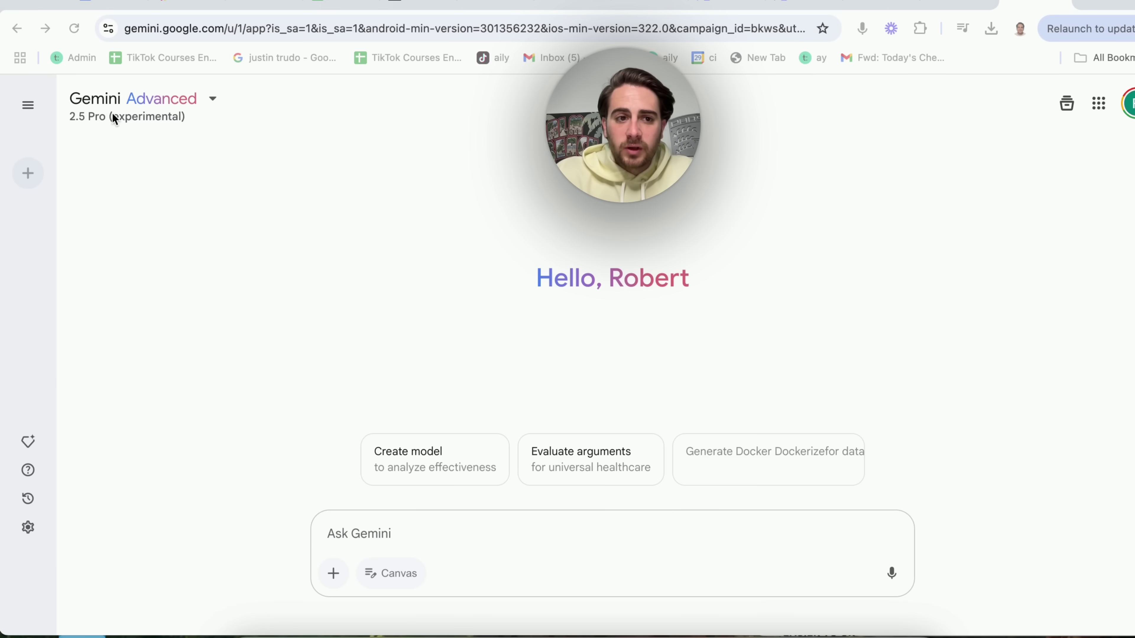
Attach the email popup screenshot from Finder to the Gemini prompt
click(332, 574)
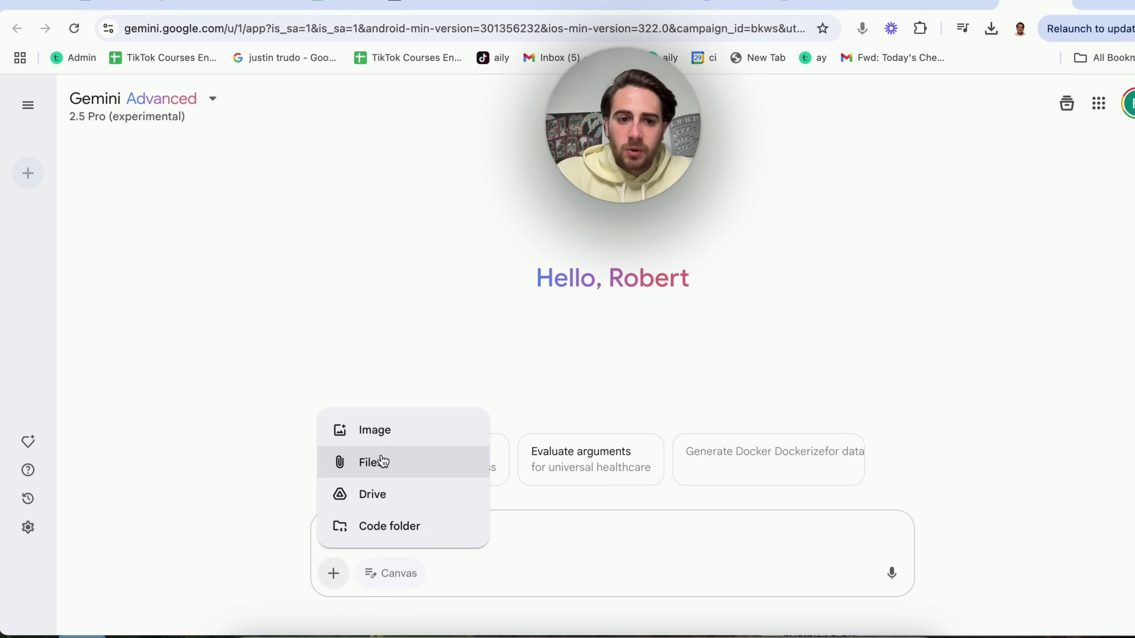
click(379, 444)
click(259, 634)
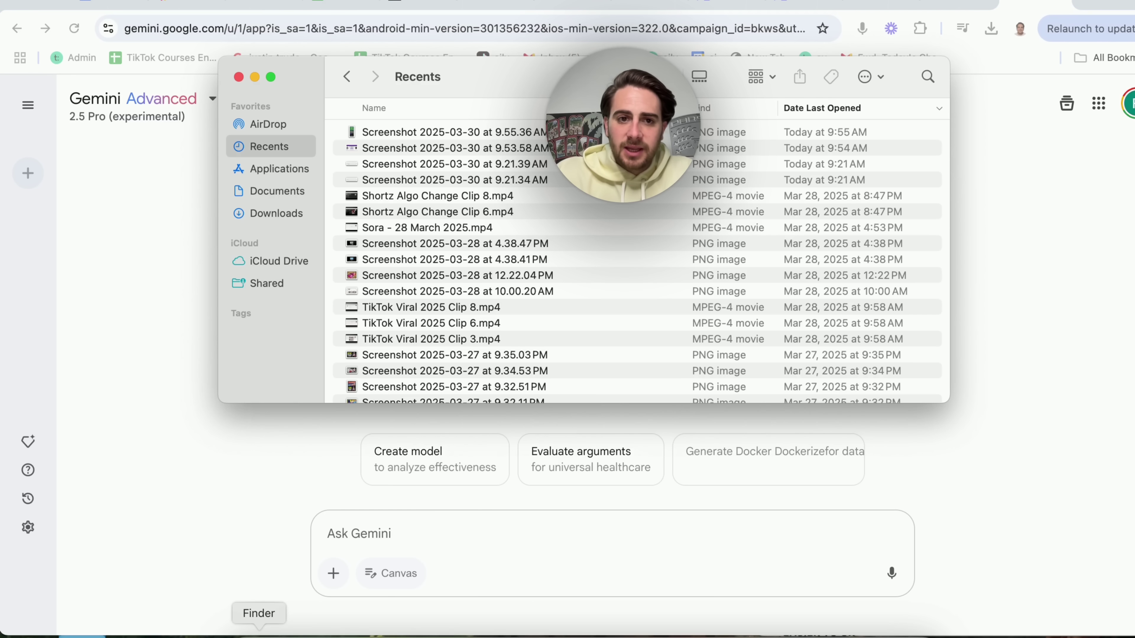
click(423, 149)
drag(421, 140, 431, 547)
Ask Gemini for copy-and-paste code for a similar email popup on my website
text(I want to add a s)
key(BackSpace)
text(email pop up similar to this to my website. Please write the)
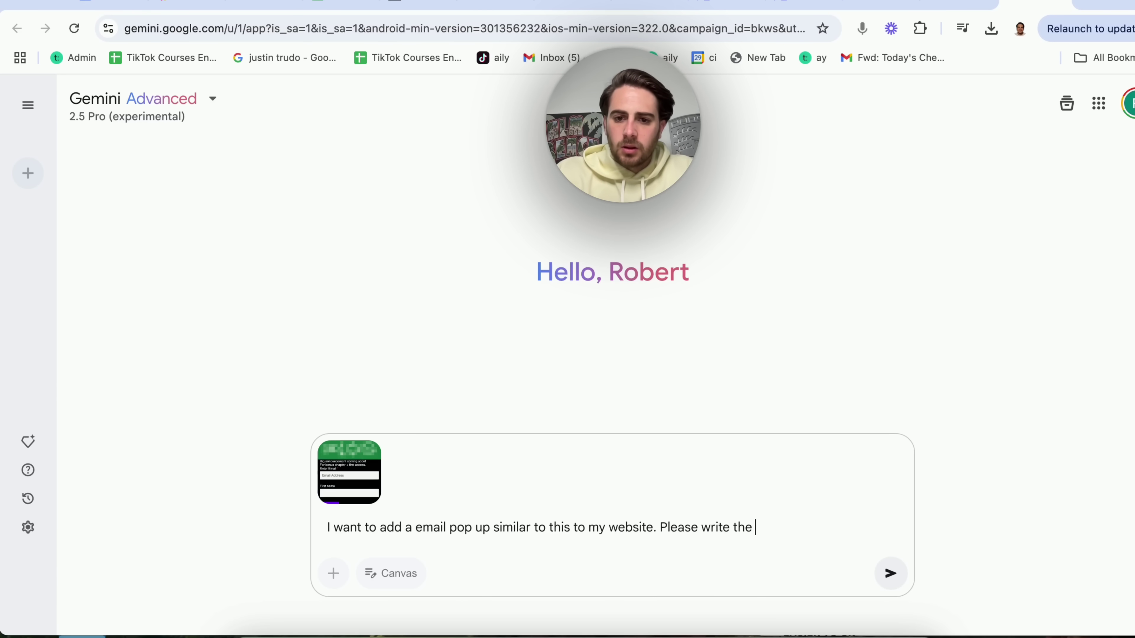
text( code for it so I can copy and paste it in)
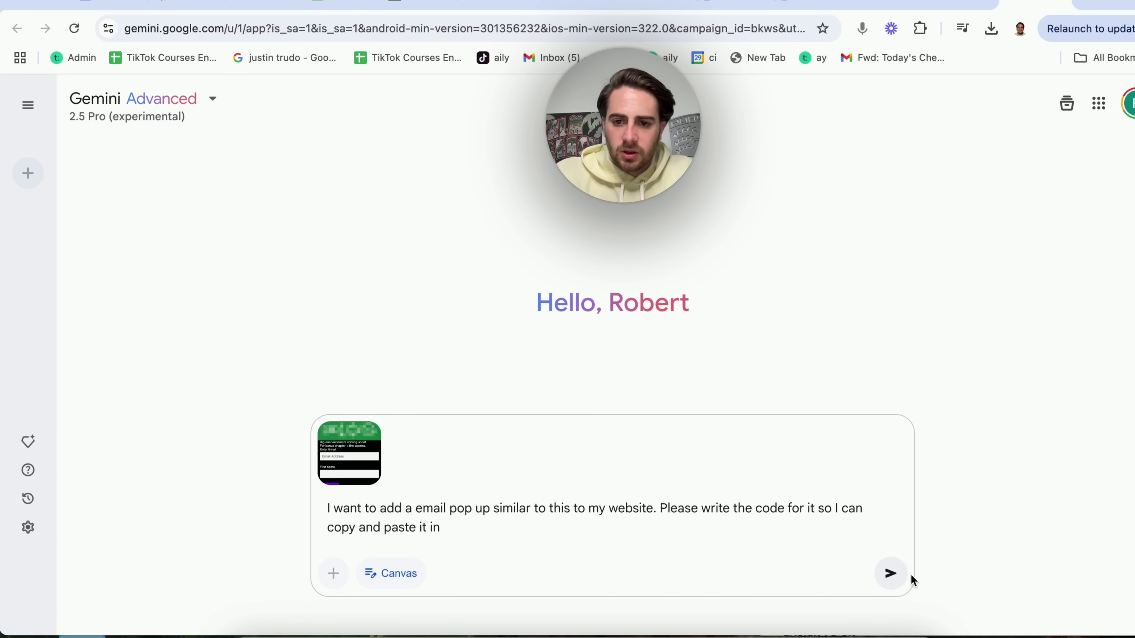
click(902, 576)
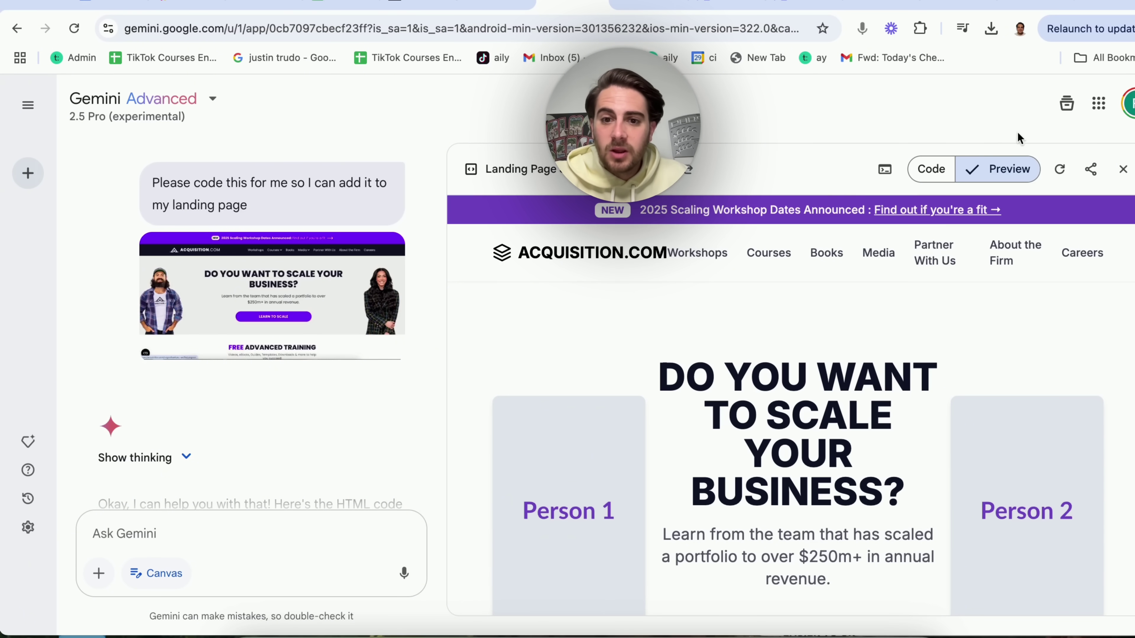
scroll(775, 277, down, 2)
scroll(776, 281, up, 2)
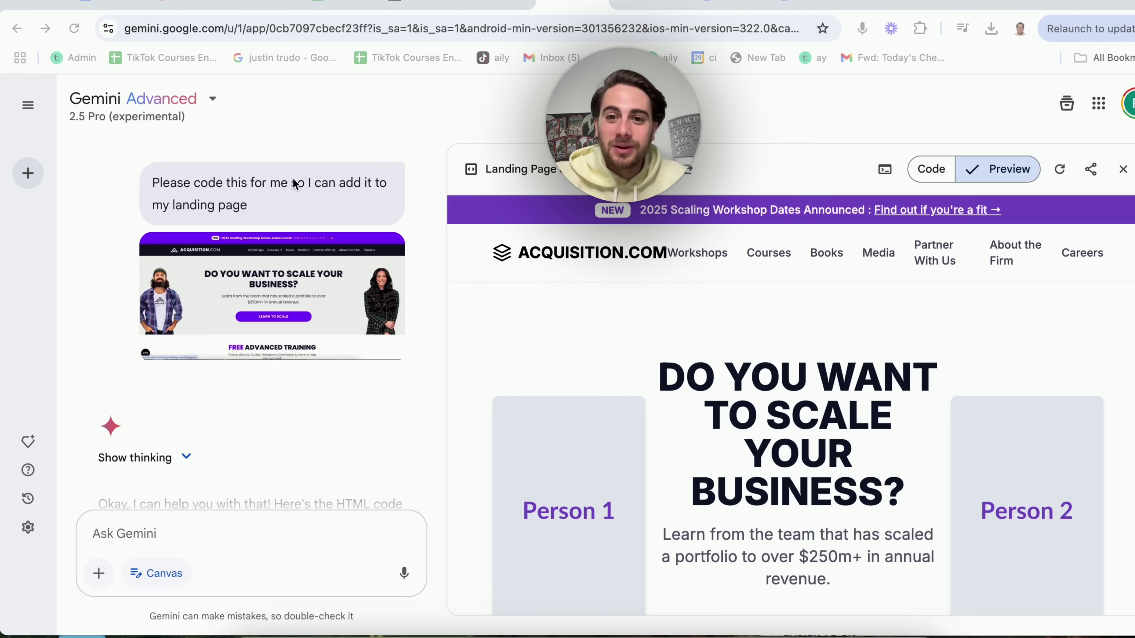
scroll(692, 290, down, 5)
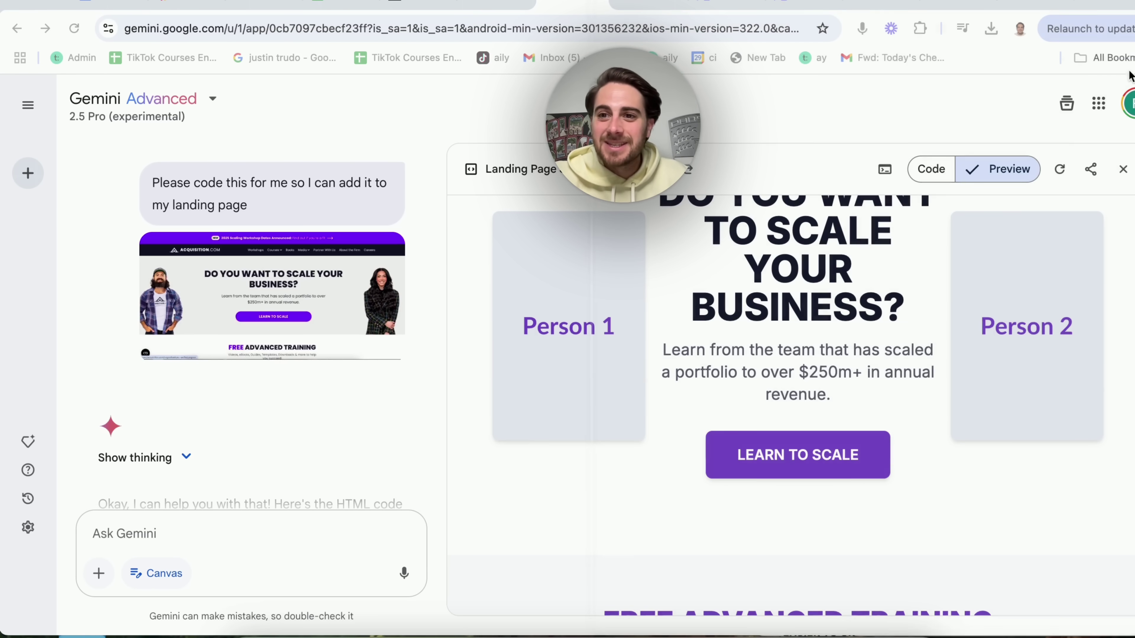
scroll(799, 417, down, 3)
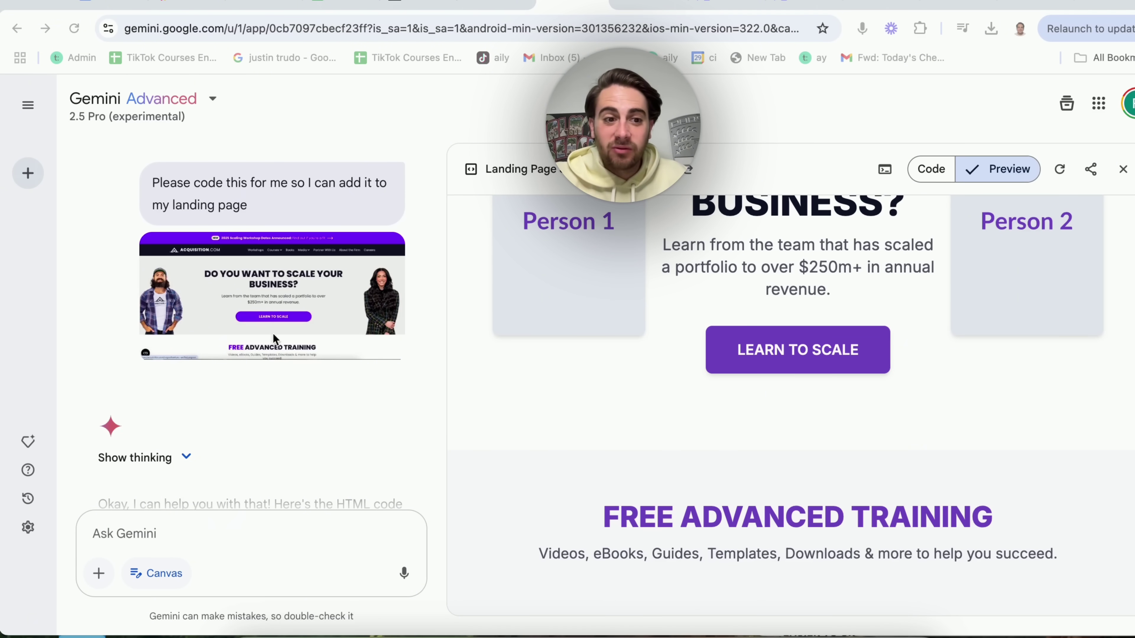
scroll(263, 385, down, 10)
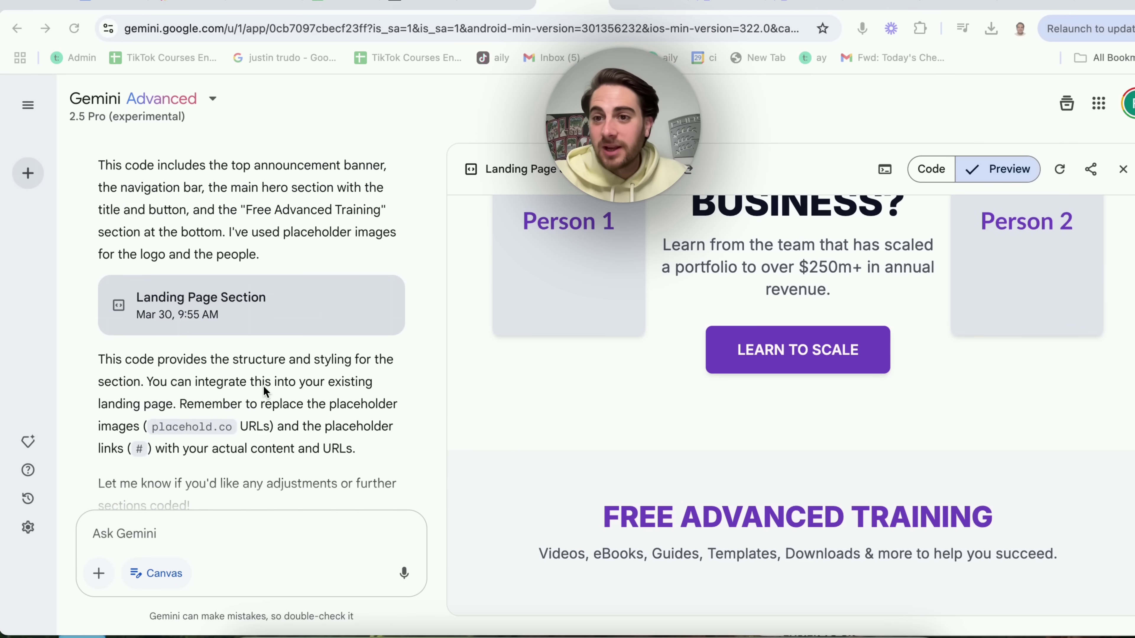
scroll(263, 385, up, 5)
scroll(644, 354, up, 6)
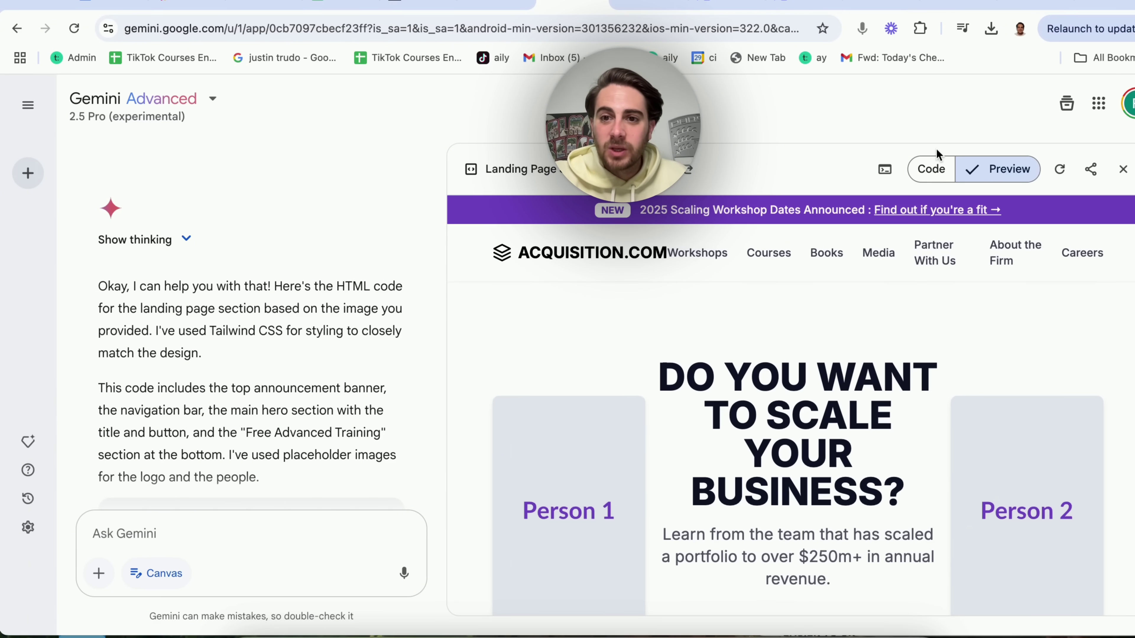
Show the landing page's code and select the purple CSS rules on lines 16–28
click(931, 169)
scroll(882, 373, down, 4)
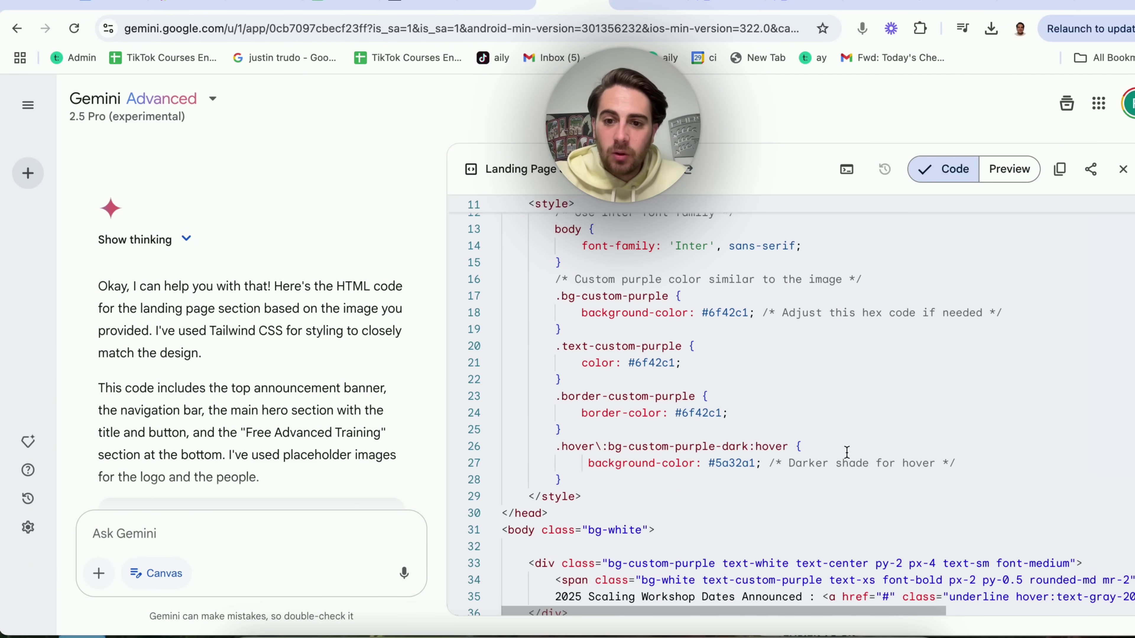
drag(563, 479, 640, 264)
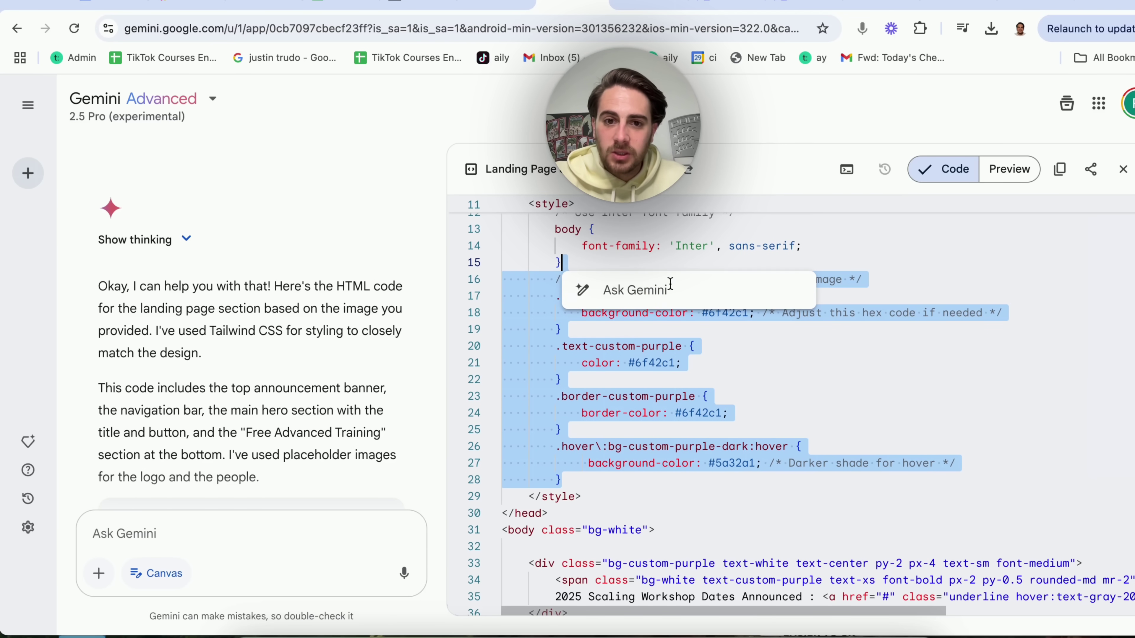
Ask Gemini 'why does this exist?' about the selected CSS and read its reply
click(583, 298)
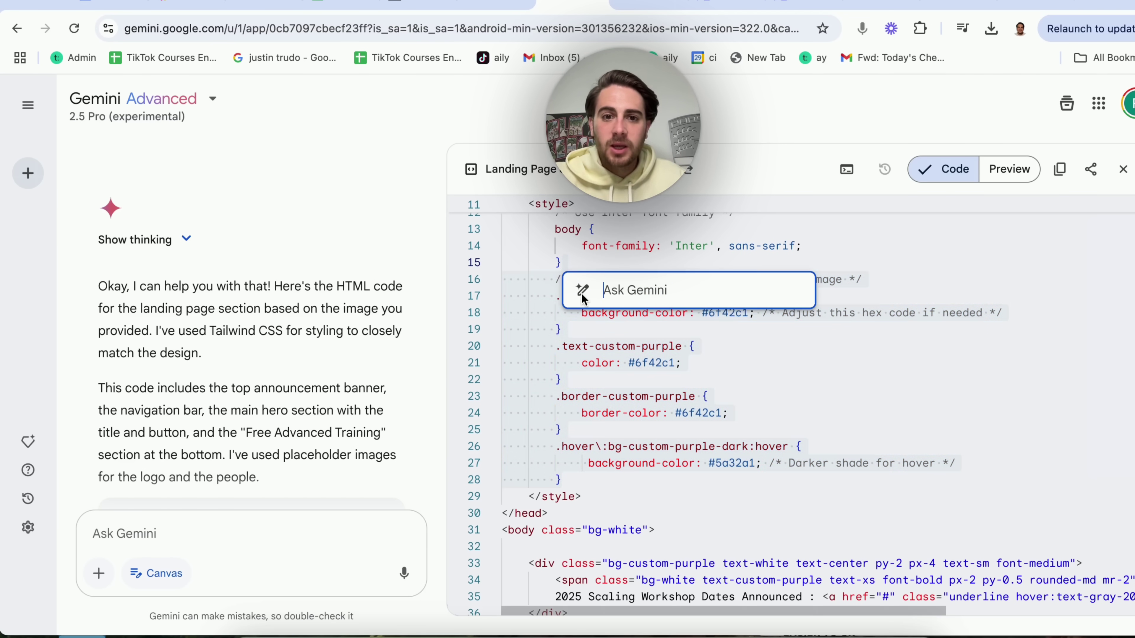
text(why does th)
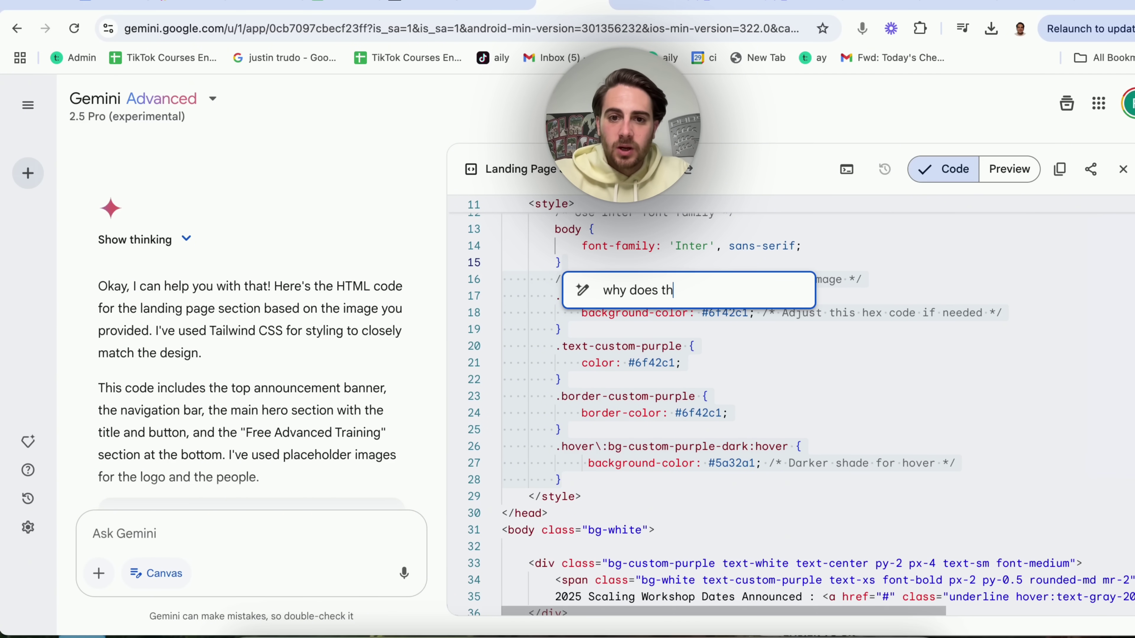
text(is exist?)
key(Return)
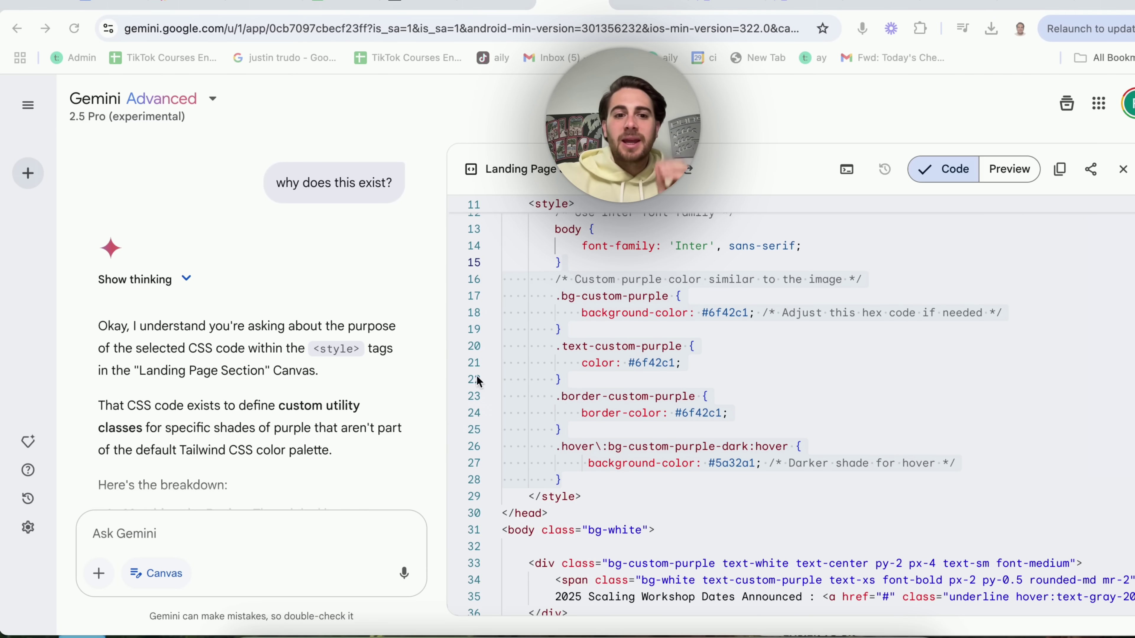
scroll(404, 379, down, 6)
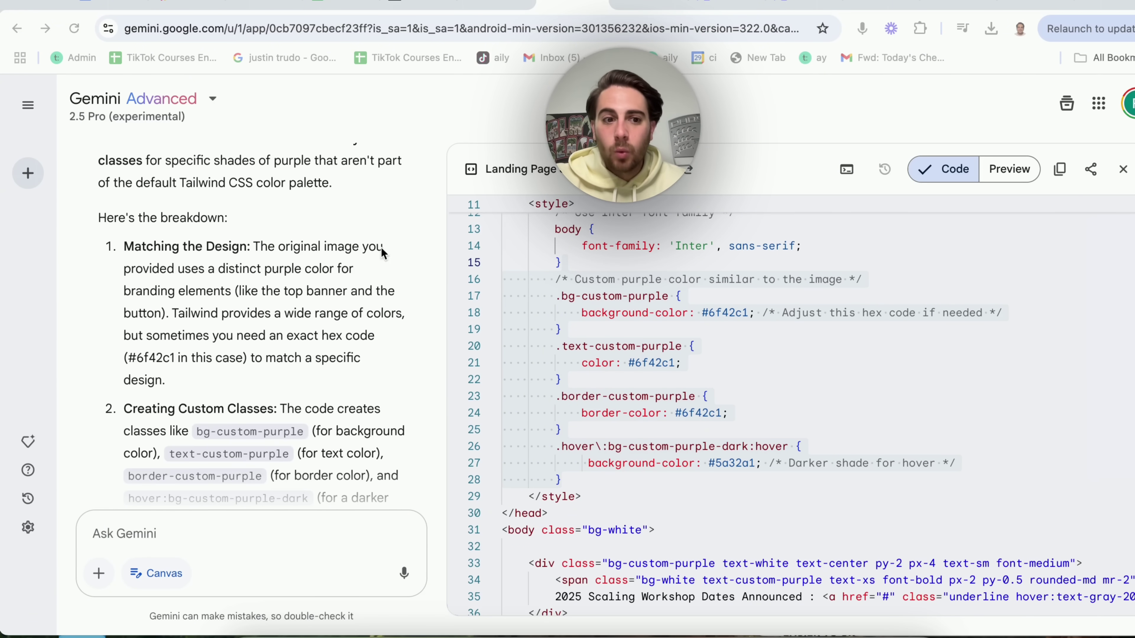
scroll(385, 470, down, 7)
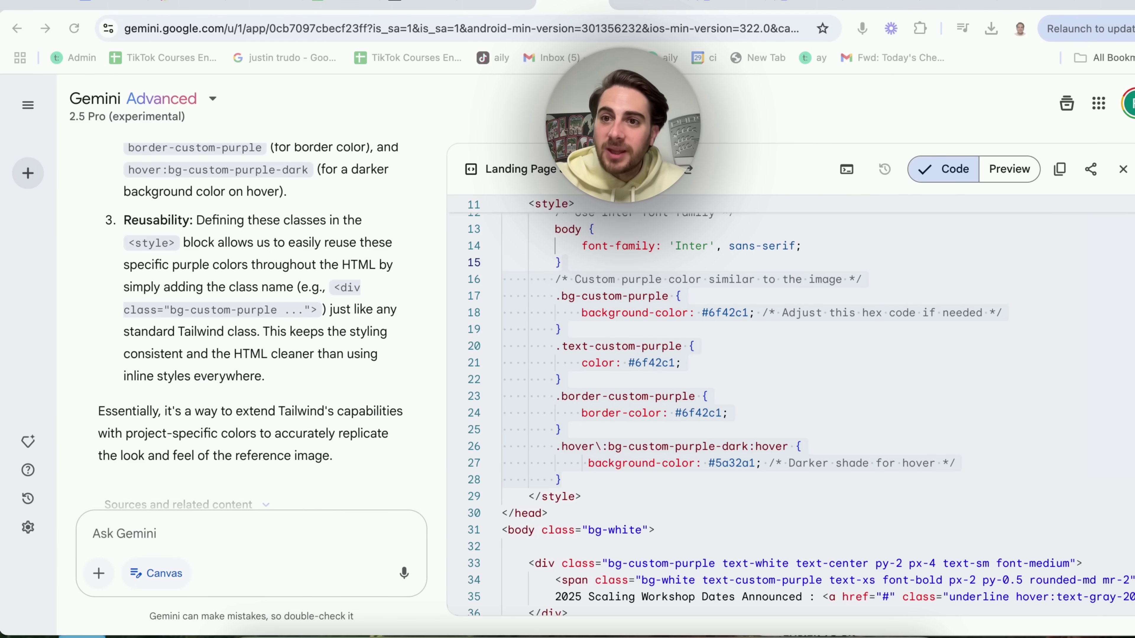
Load bl101.com in a new tab, dismiss the 20% off signup offer, and open the NEW collection
click(1087, 6)
text(bl101.com)
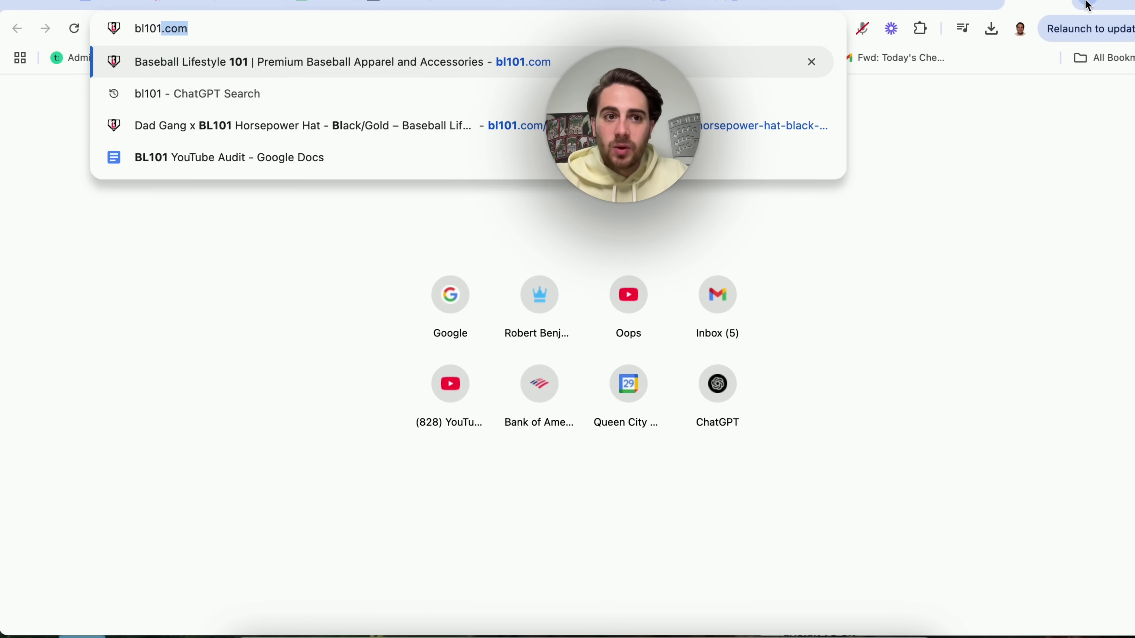
key(Return)
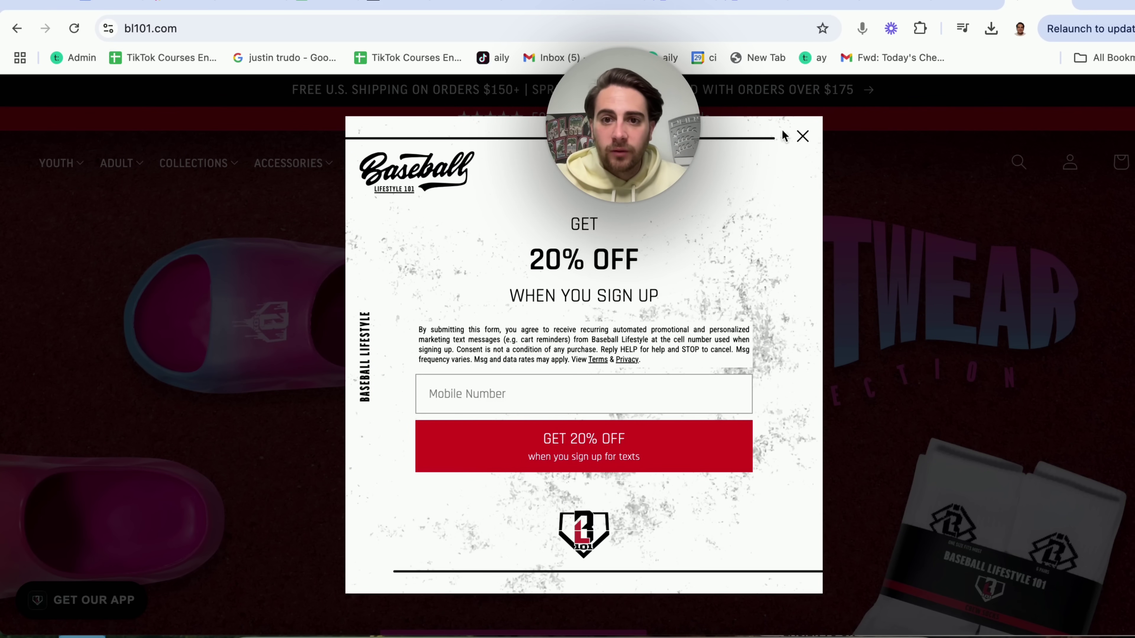
click(802, 136)
scroll(578, 429, down, 3)
click(524, 472)
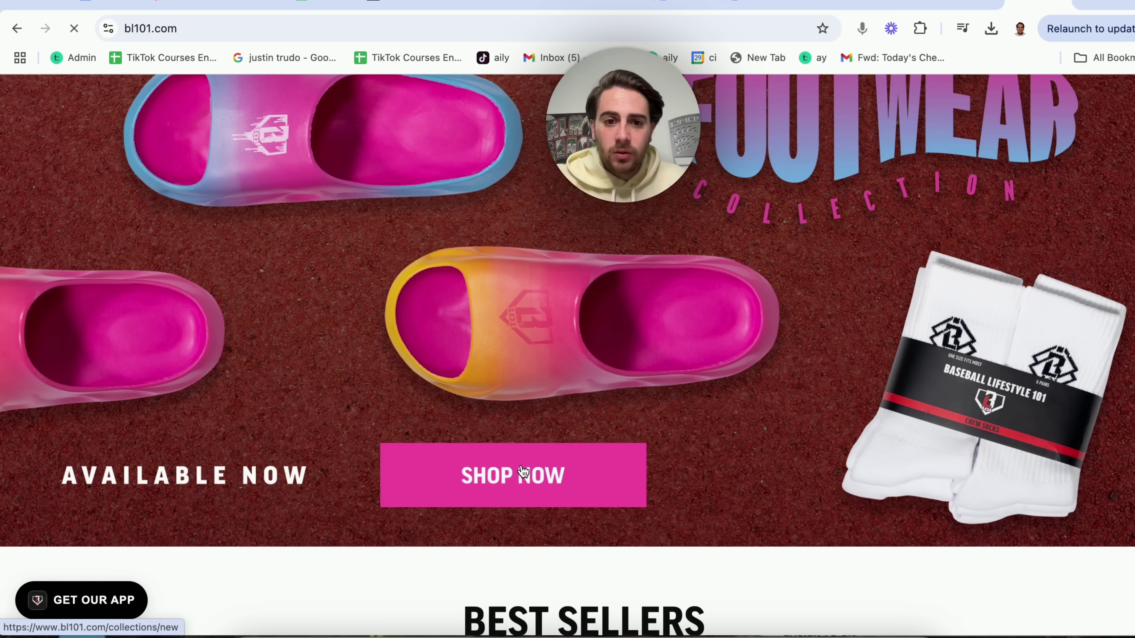
Open the Adult Slides – Freedom product page and scroll through it
scroll(407, 448, down, 4)
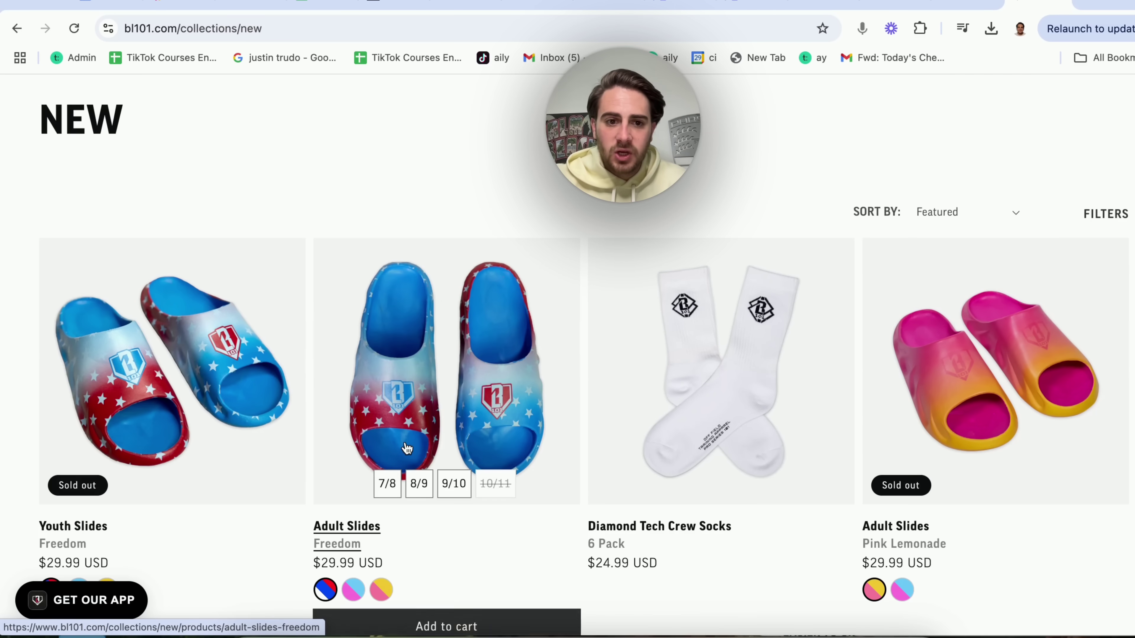
scroll(410, 436, down, 1)
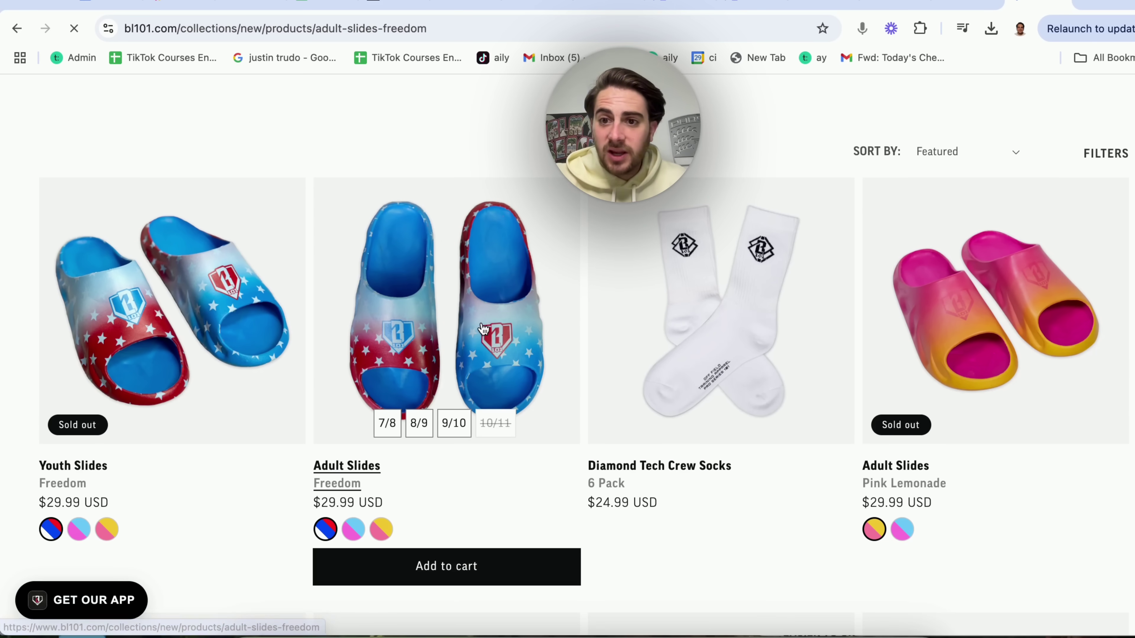
click(483, 330)
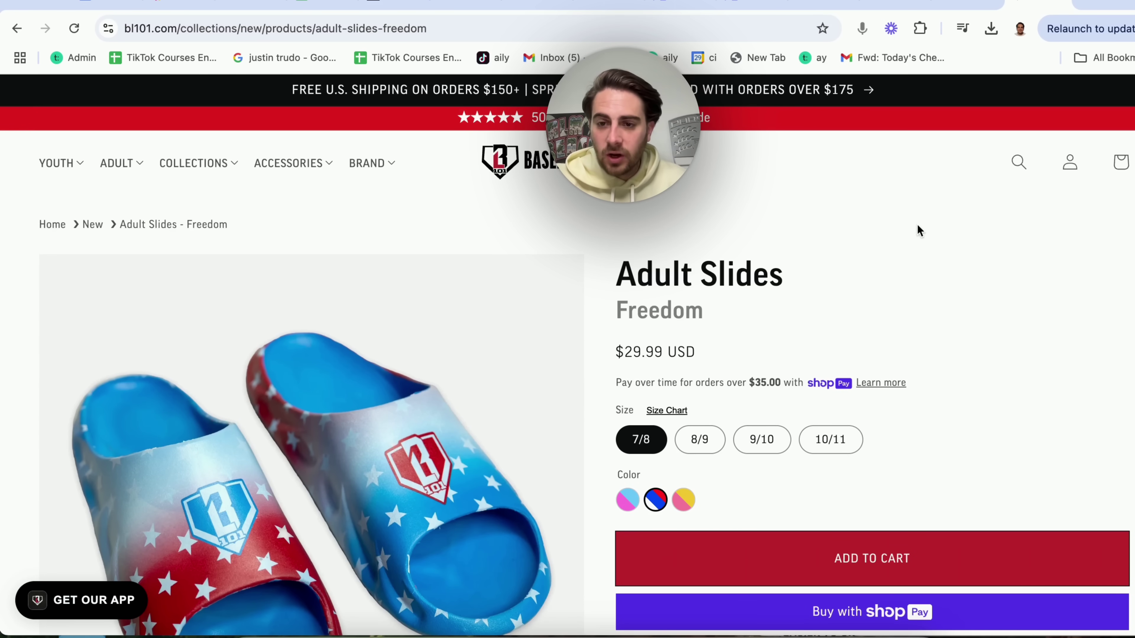
scroll(756, 358, down, 3)
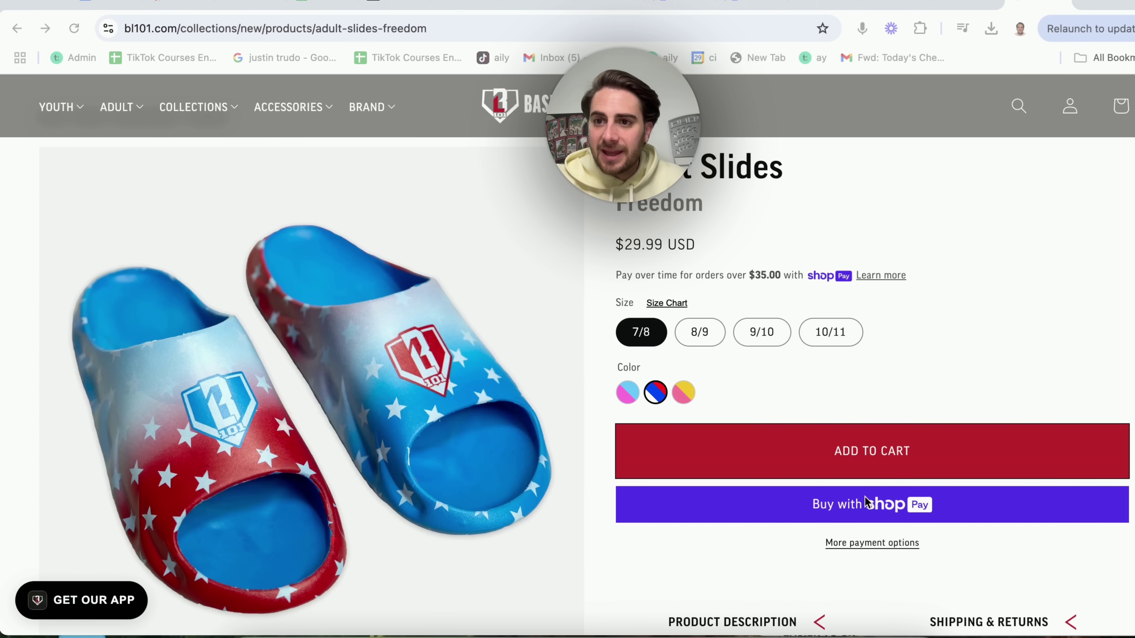
scroll(865, 496, down, 15)
scroll(866, 502, down, 10)
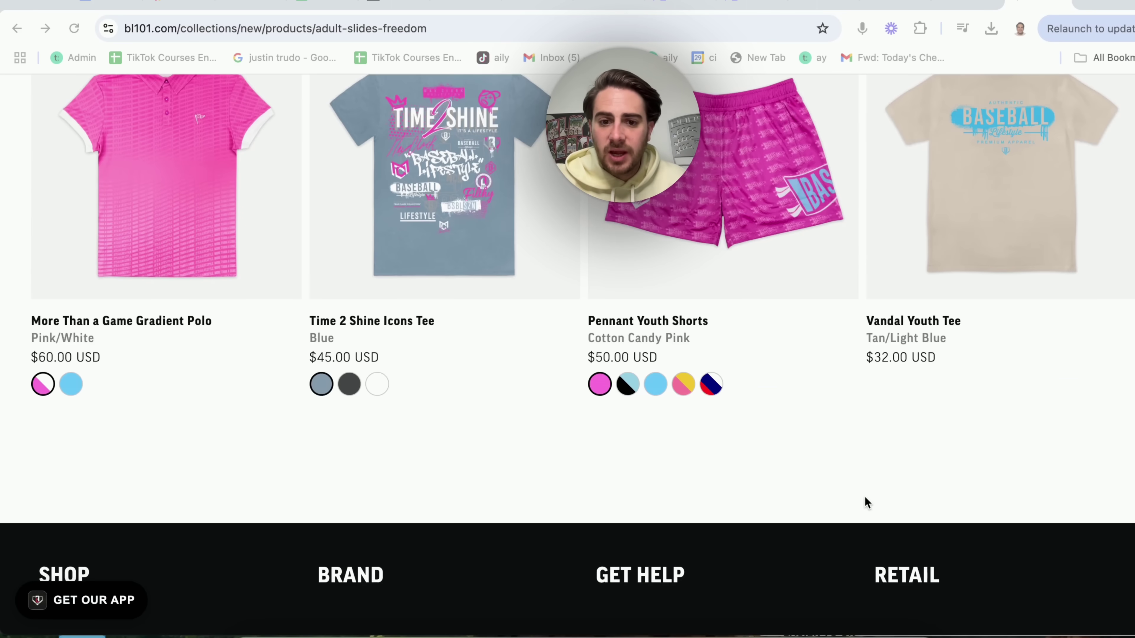
scroll(866, 502, up, 12)
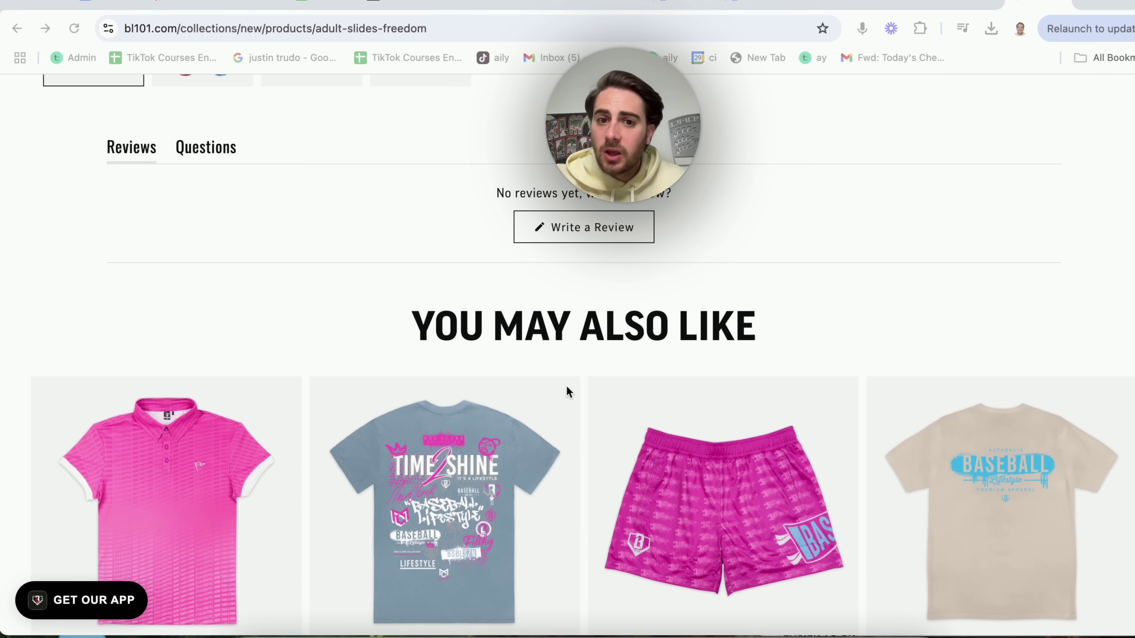
scroll(567, 384, down, 4)
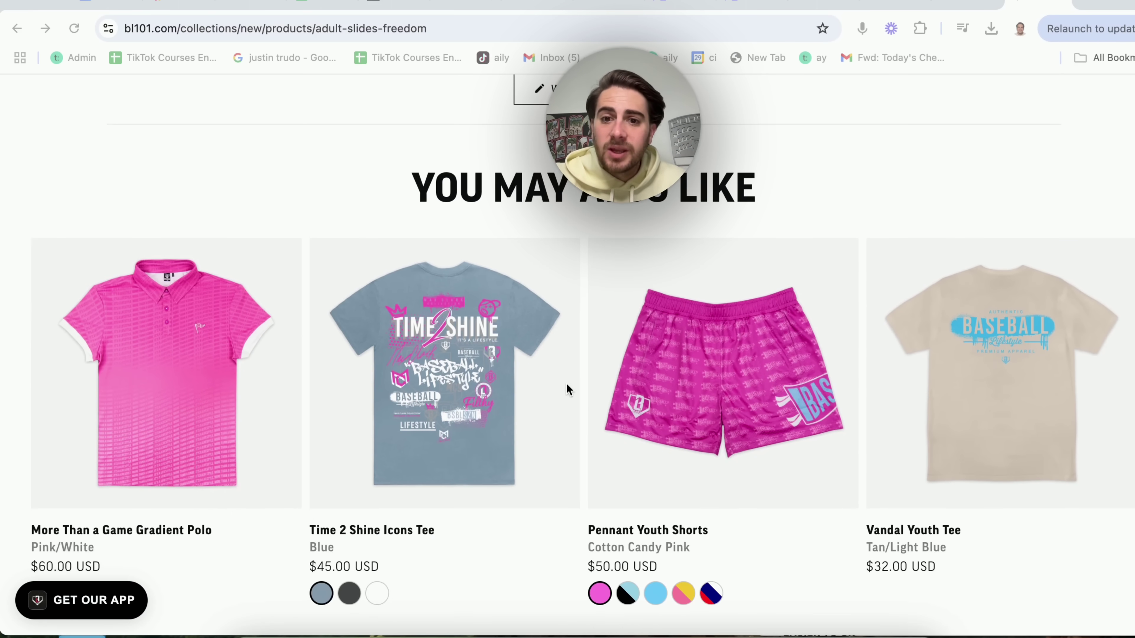
scroll(521, 445, up, 20)
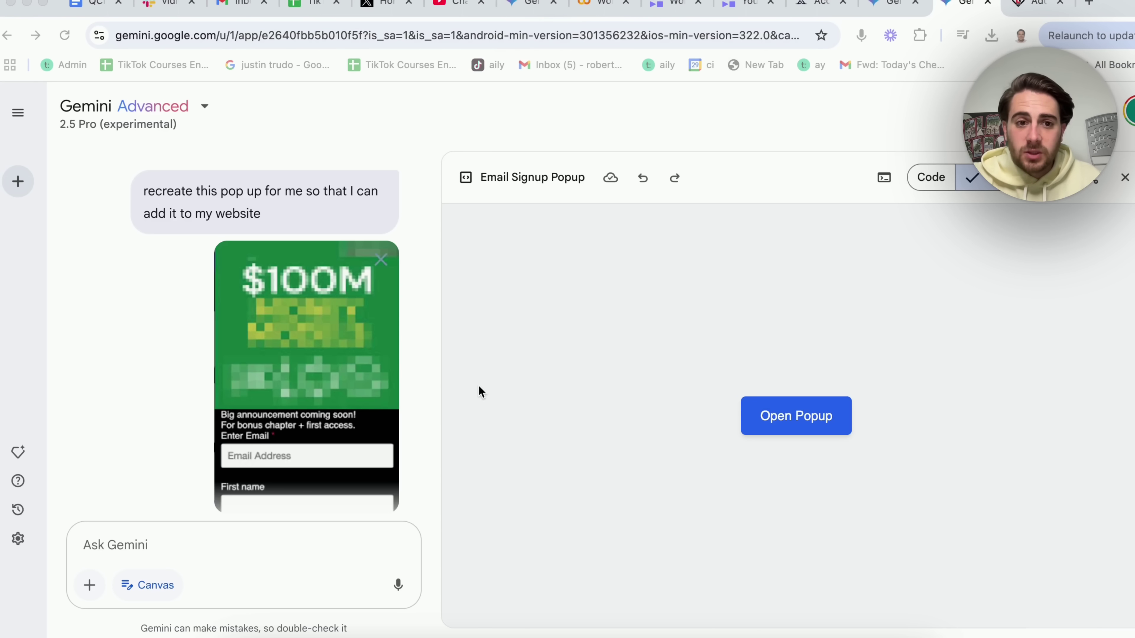
scroll(279, 310, down, 3)
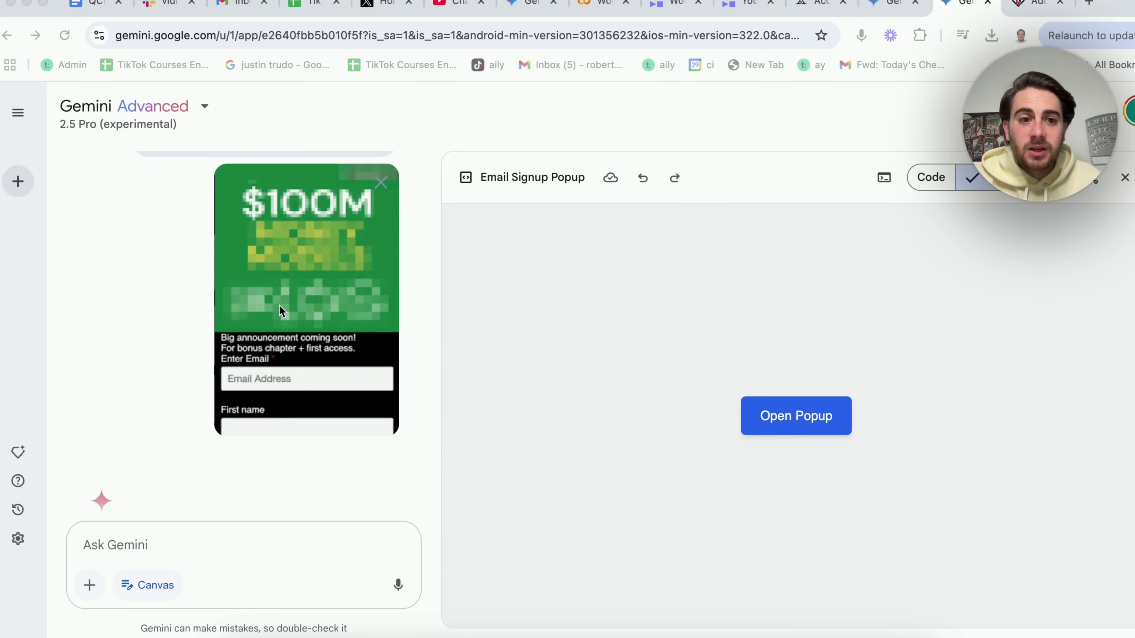
Open the coded popup in the Email Signup Popup canvas preview
click(772, 411)
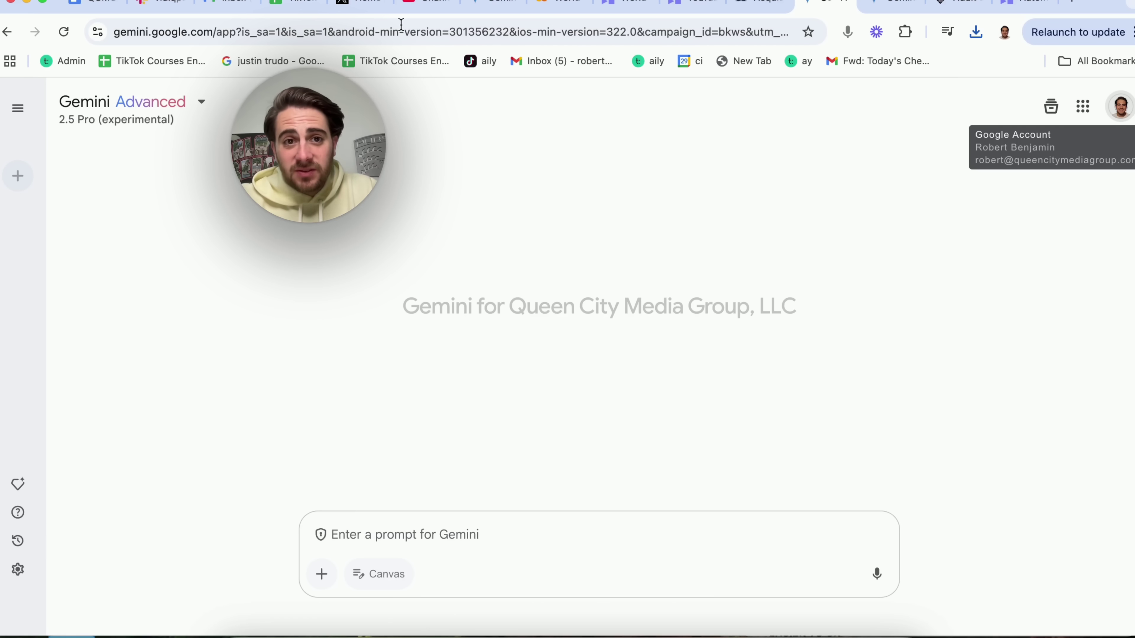
Load Google AI Studio (aistudio.google.com) in the browser
click(401, 24)
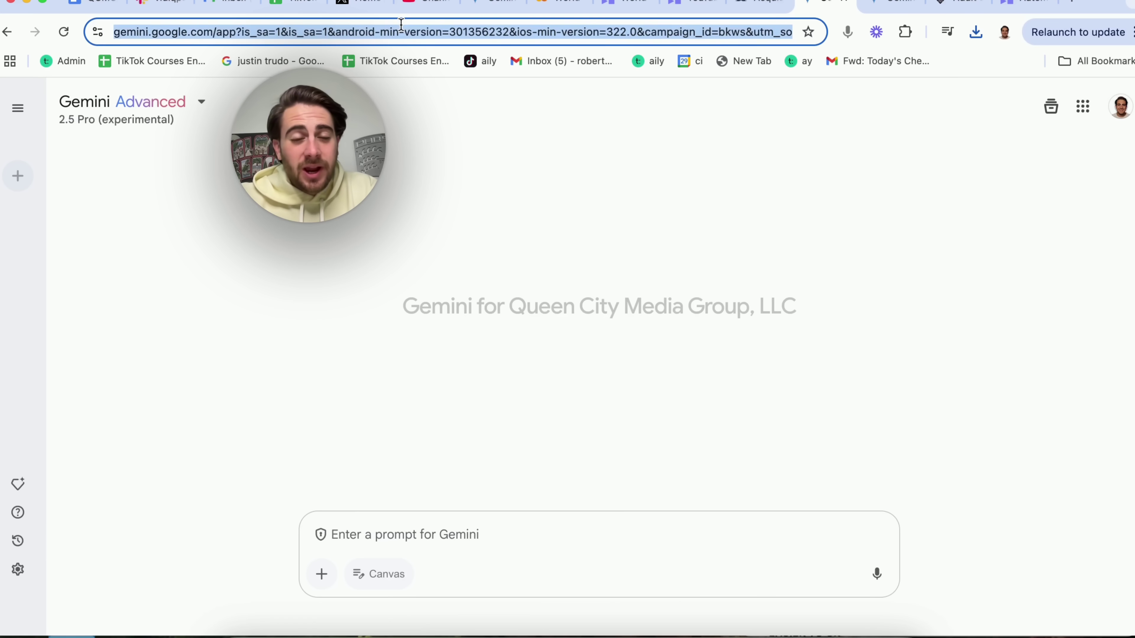
text(ai)
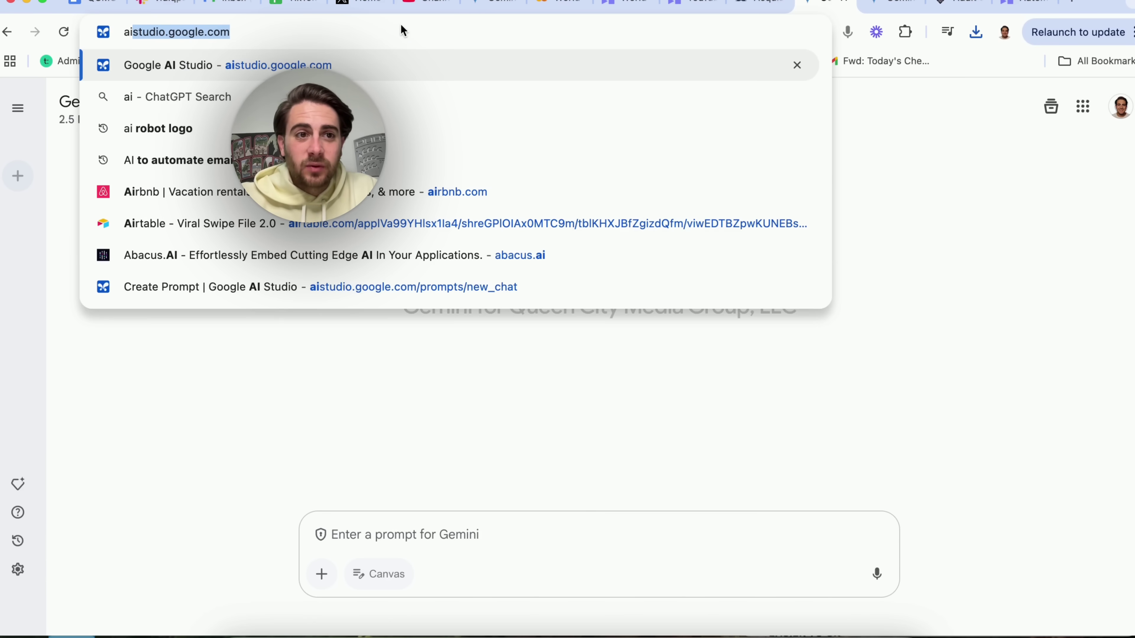
key(Return)
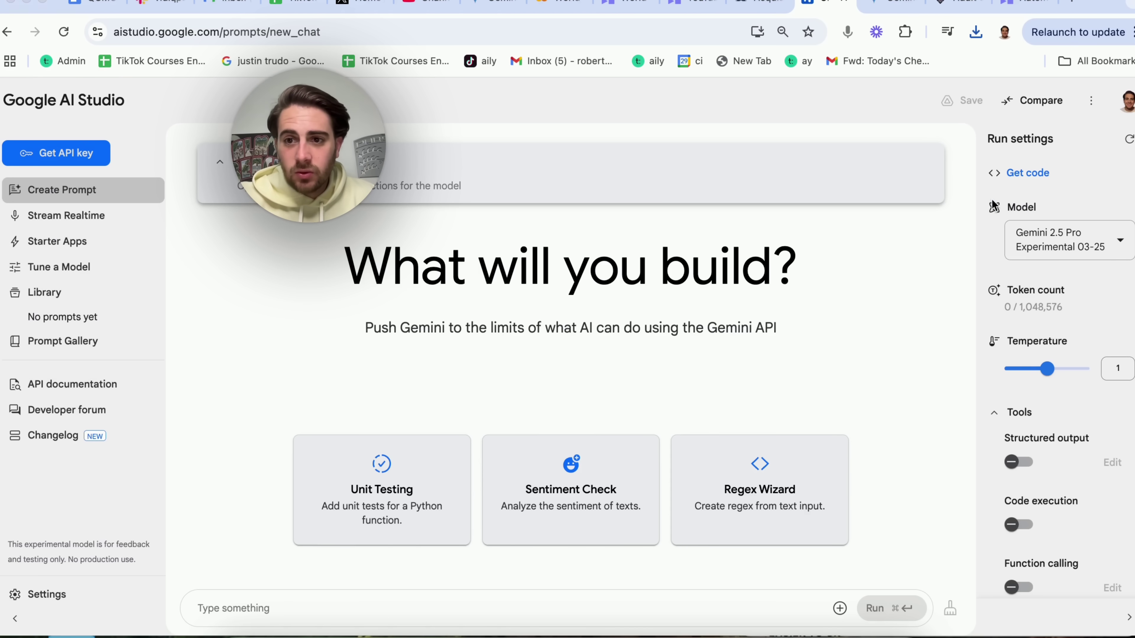
Keep Gemini 2.5 Pro Experimental 03-25 as the model and bring up the media attachment options
click(1081, 244)
click(523, 367)
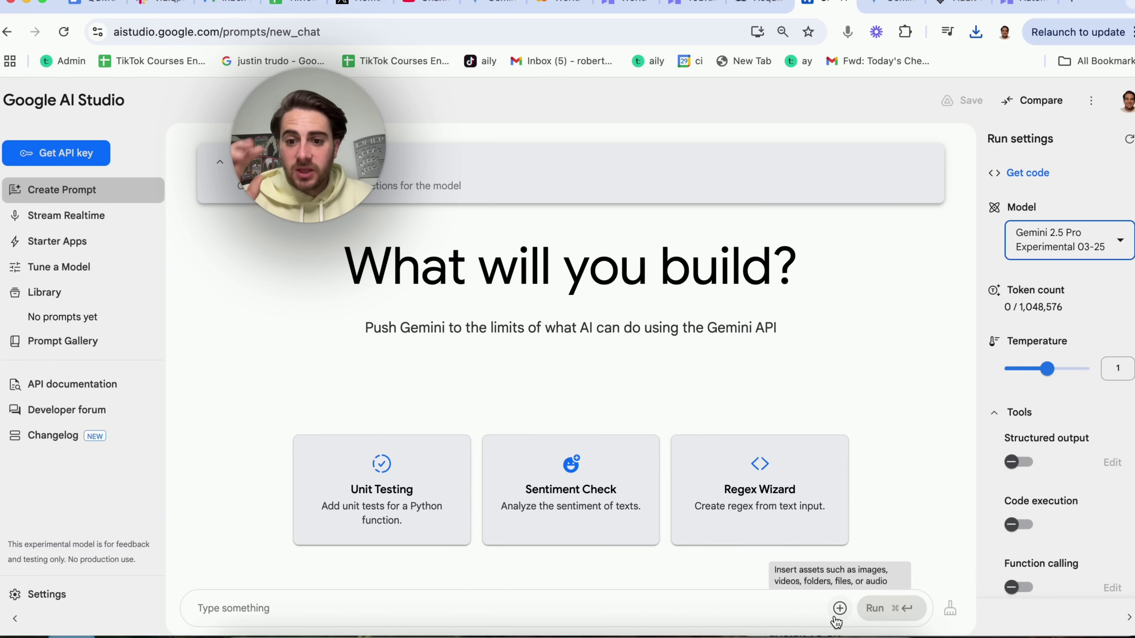
click(994, 277)
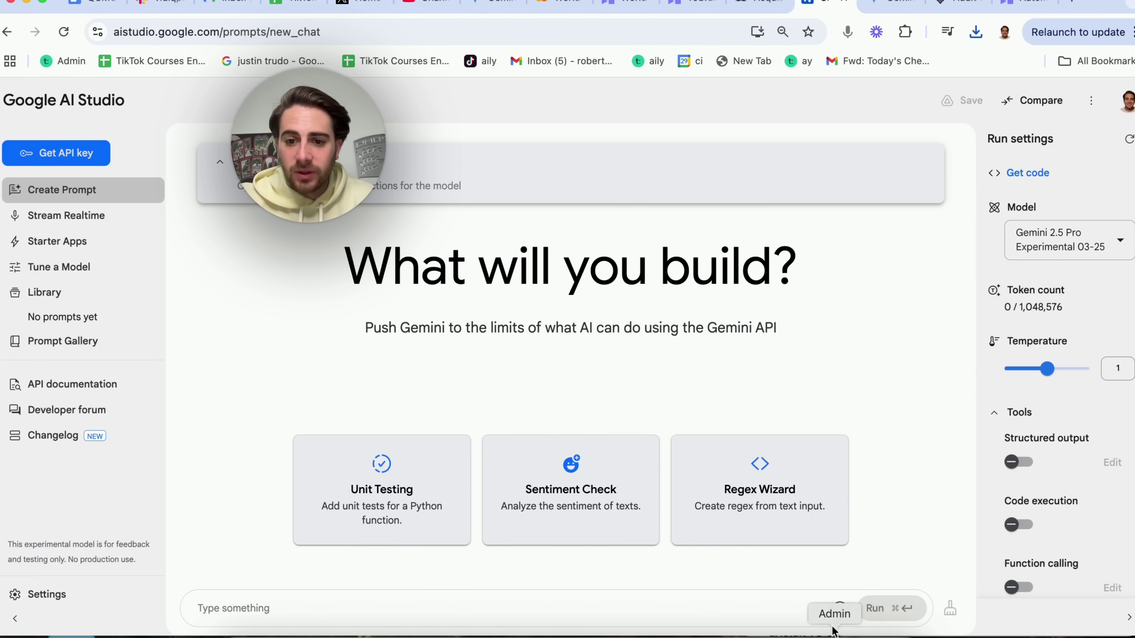
click(840, 609)
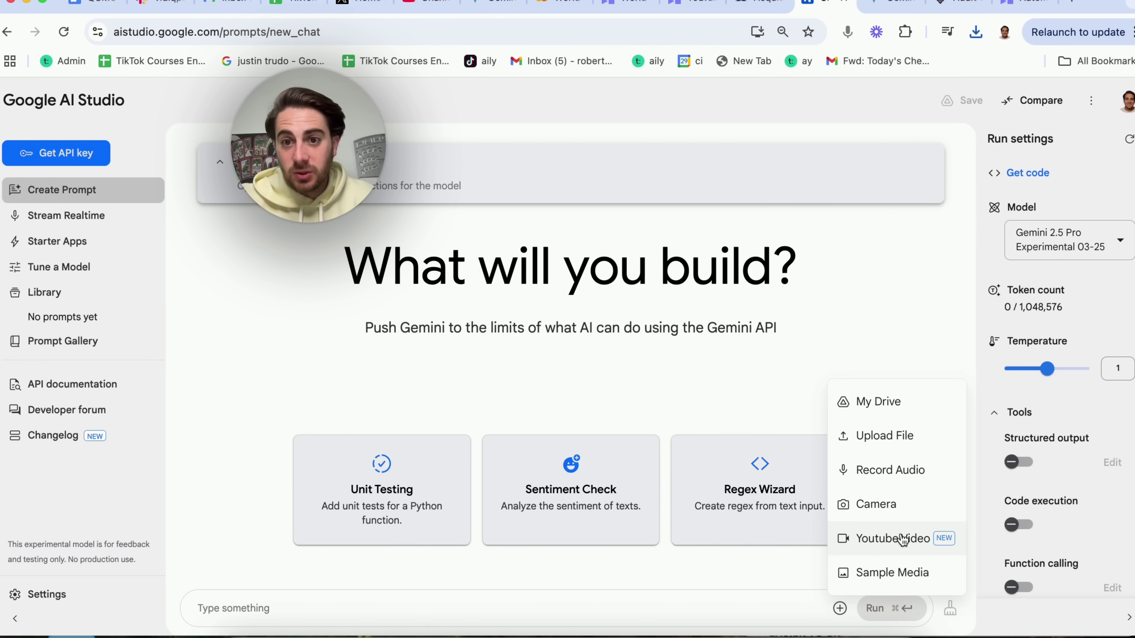